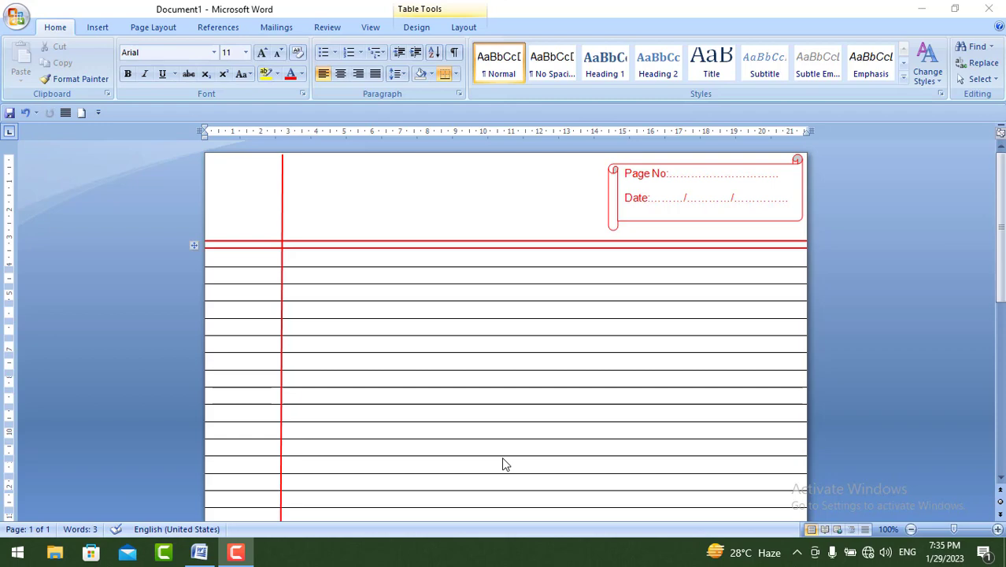
- Create a new blank document
left_click(17, 18)
left_click(45, 50)
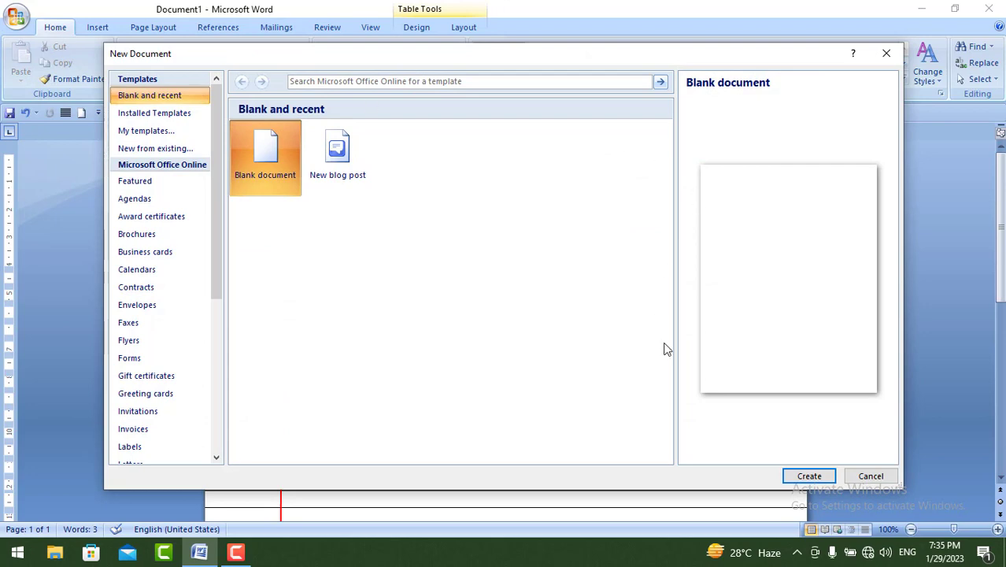
left_click(809, 481)
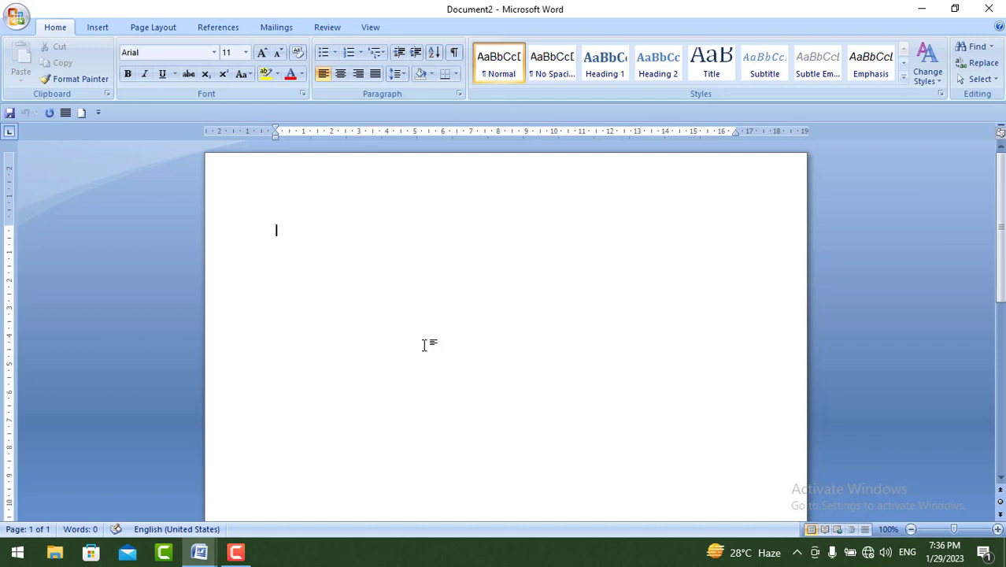
- Set the top, bottom, left and right page margins to 0 for the whole document, ignoring the printable-area warning
left_click(151, 30)
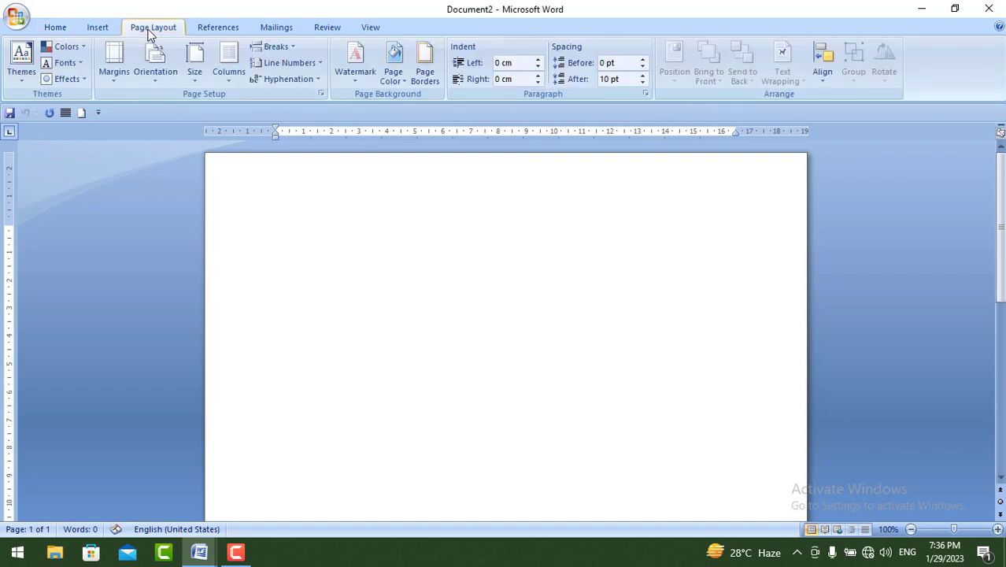
left_click(118, 72)
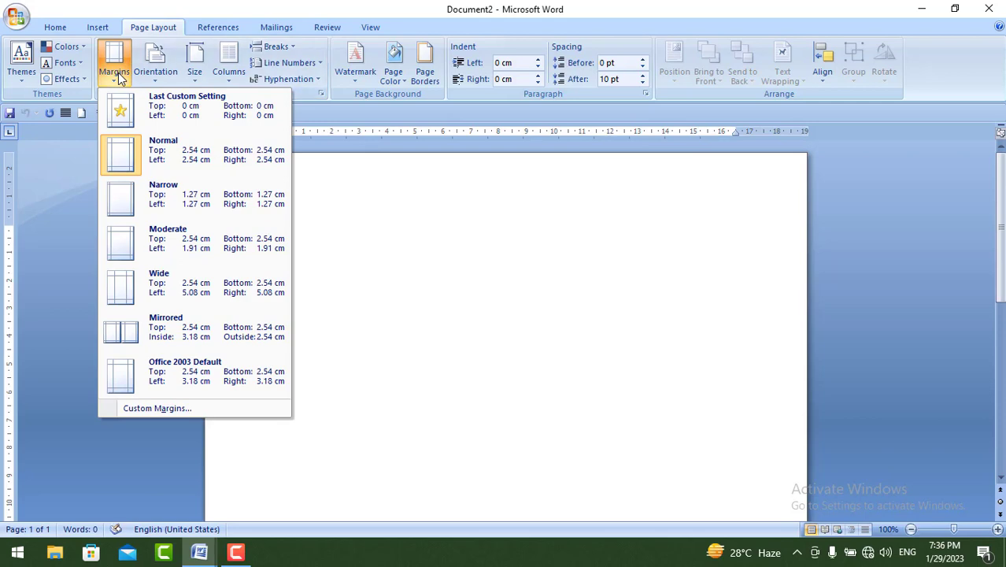
left_click(145, 410)
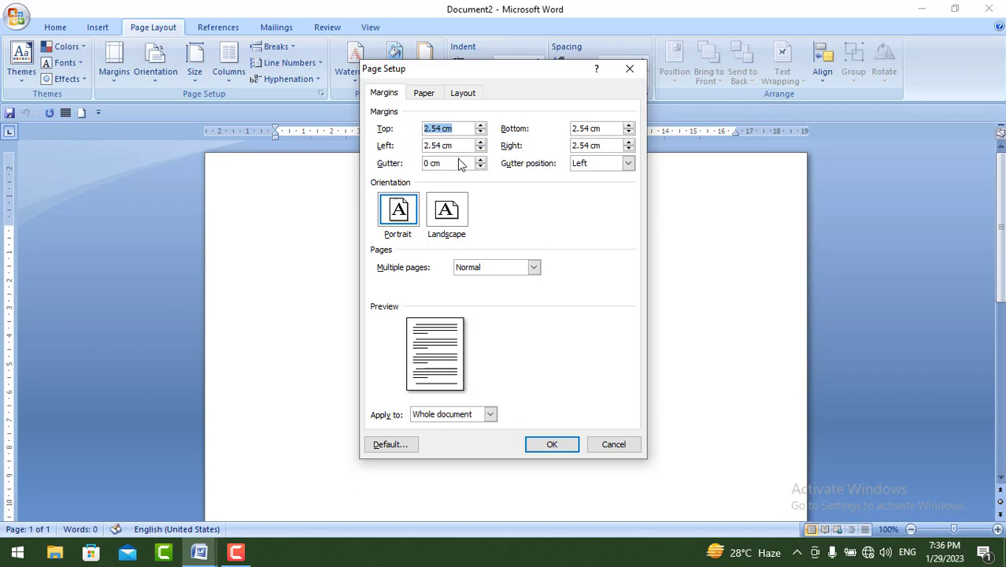
type("0")
key("Tab")
type("0")
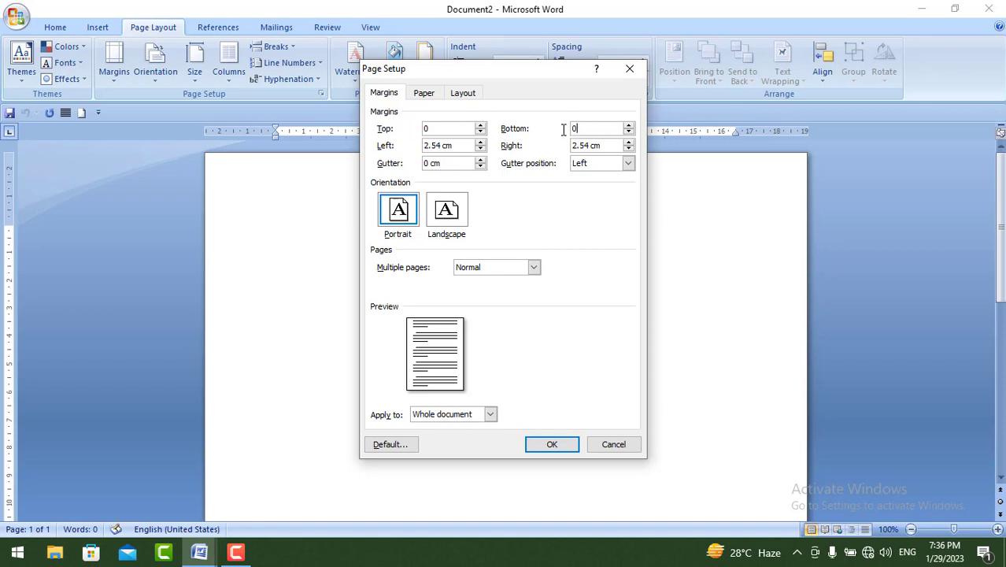
left_click_drag(455, 146, 416, 145)
type("0")
left_click_drag(602, 146, 561, 156)
type("0")
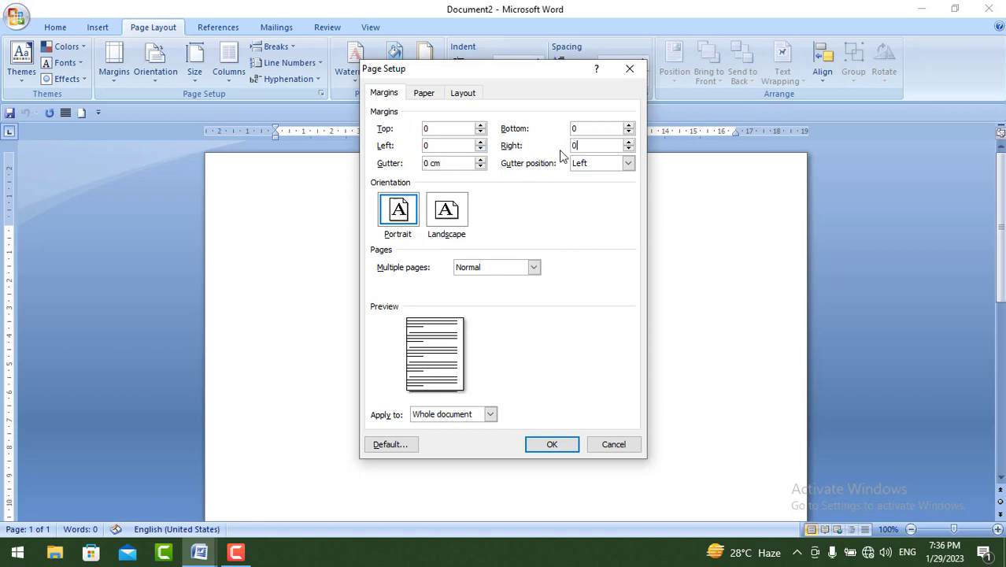
left_click(543, 446)
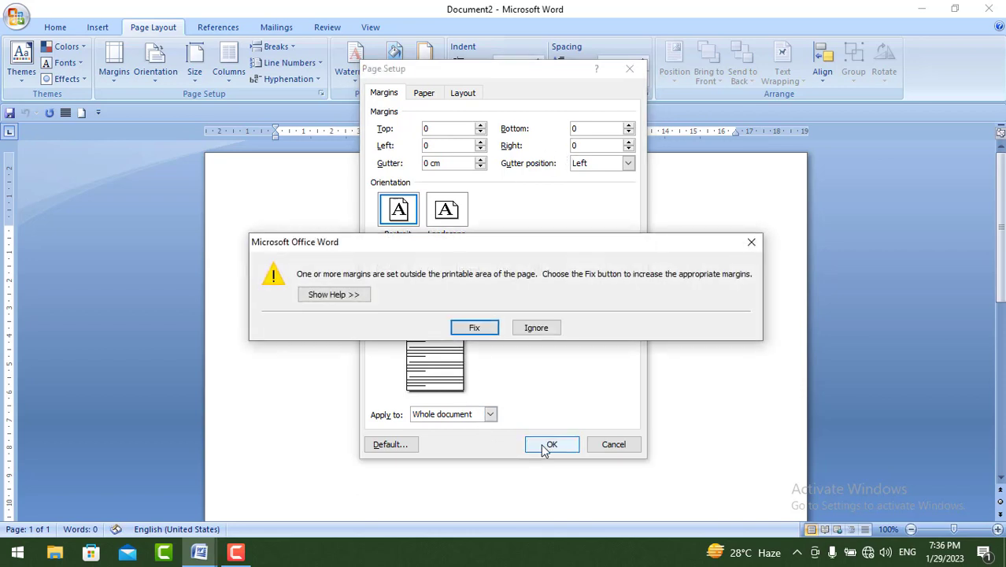
left_click(537, 329)
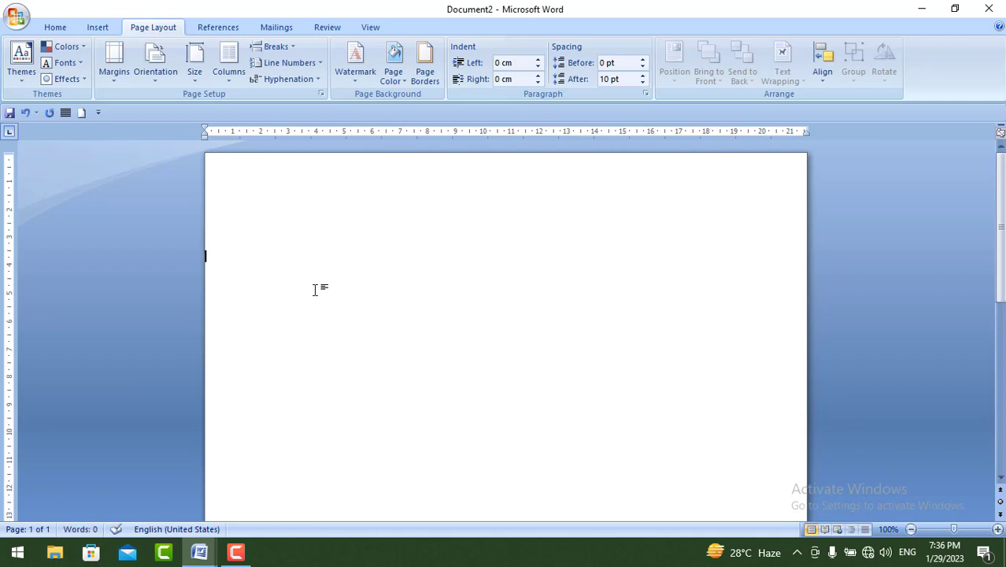
- Insert a table with one column and eight rows
left_click(103, 29)
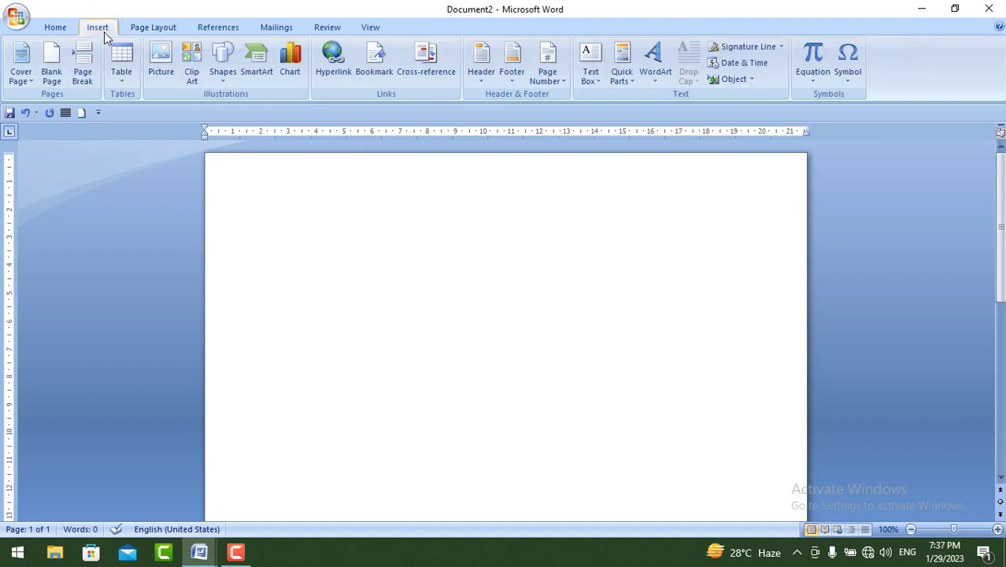
left_click(122, 69)
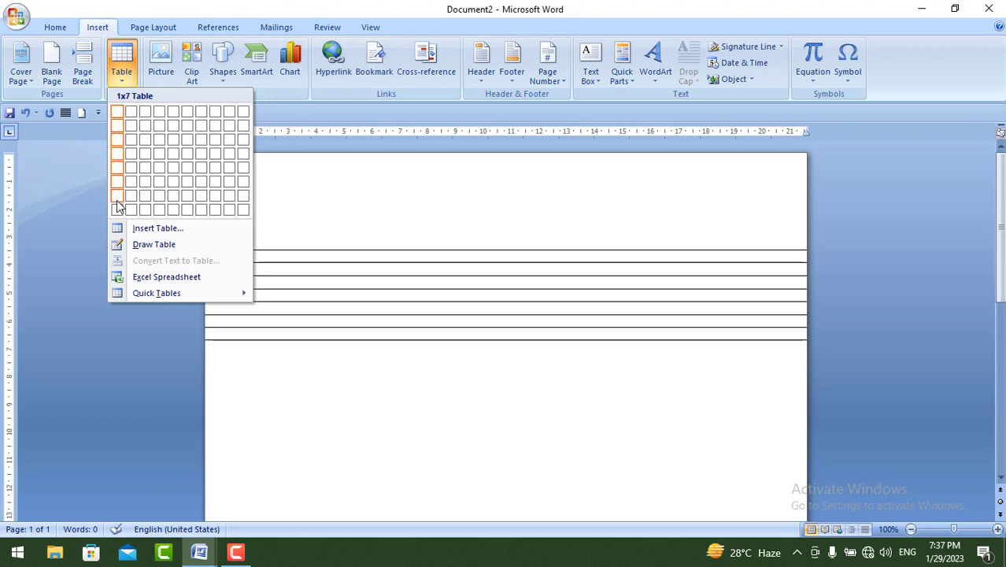
left_click(117, 209)
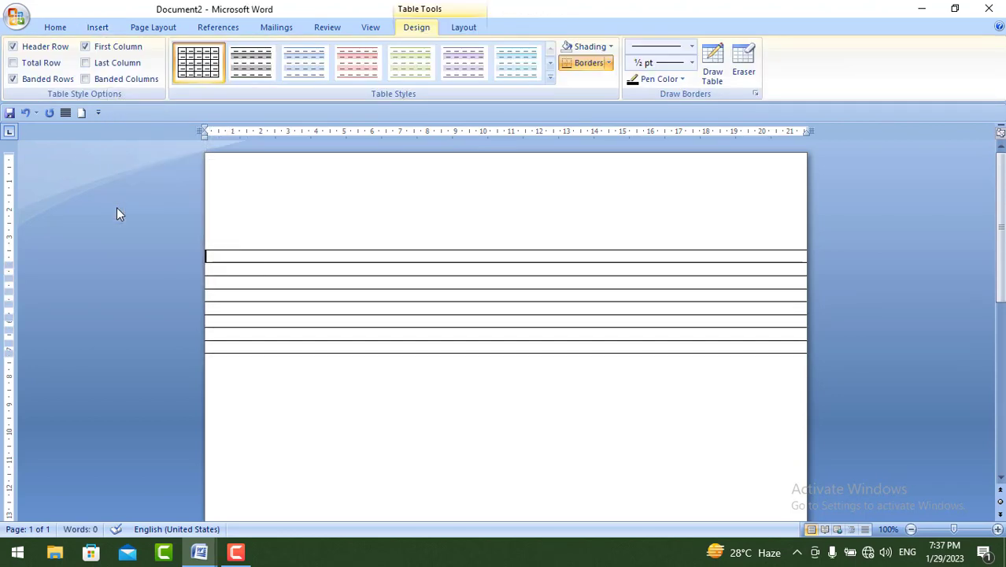
- Set the height of all the table rows to 0.55 cm
left_click_drag(218, 249, 310, 344)
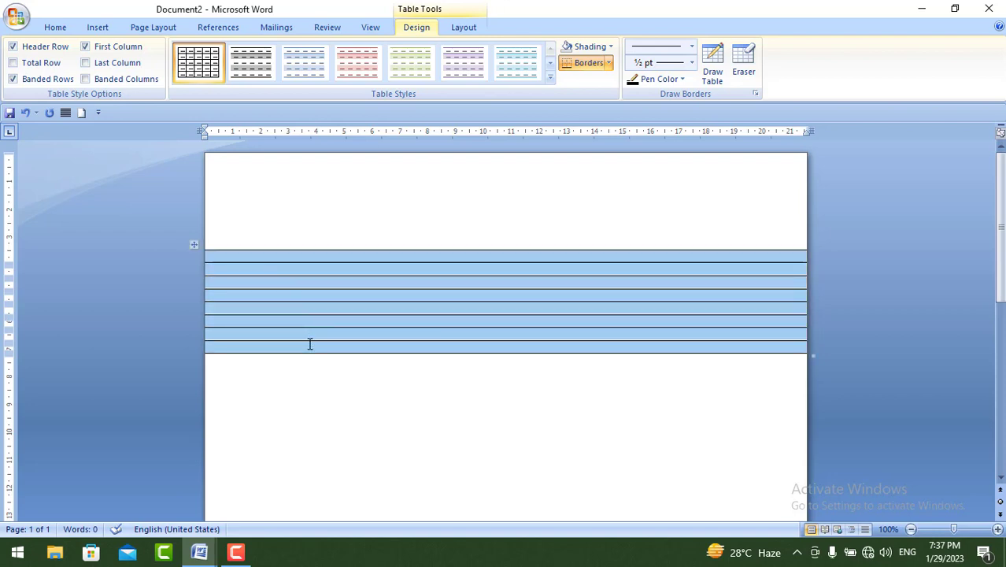
left_click(471, 26)
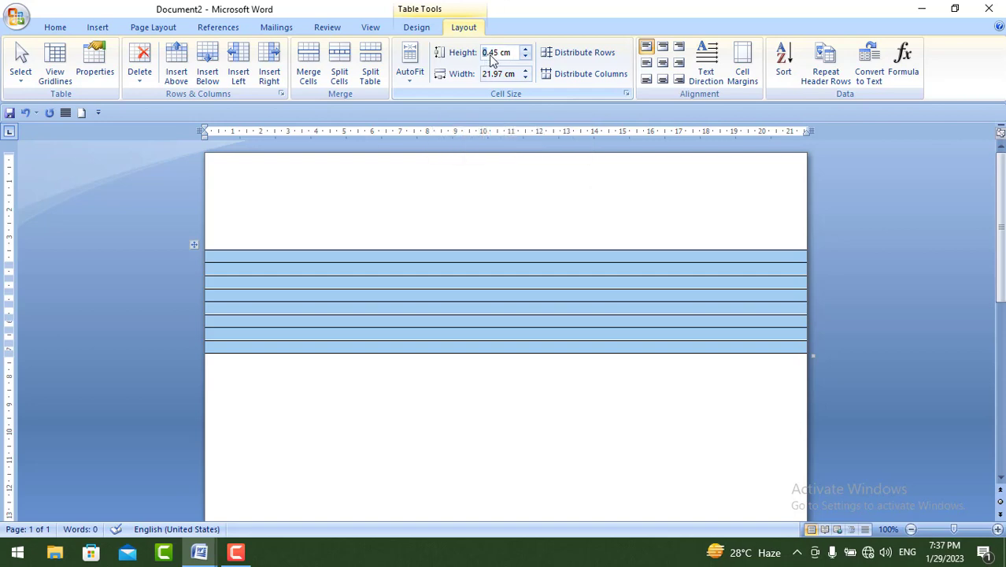
double_click(495, 55)
key("BackSpace")
type(".55")
key("Return")
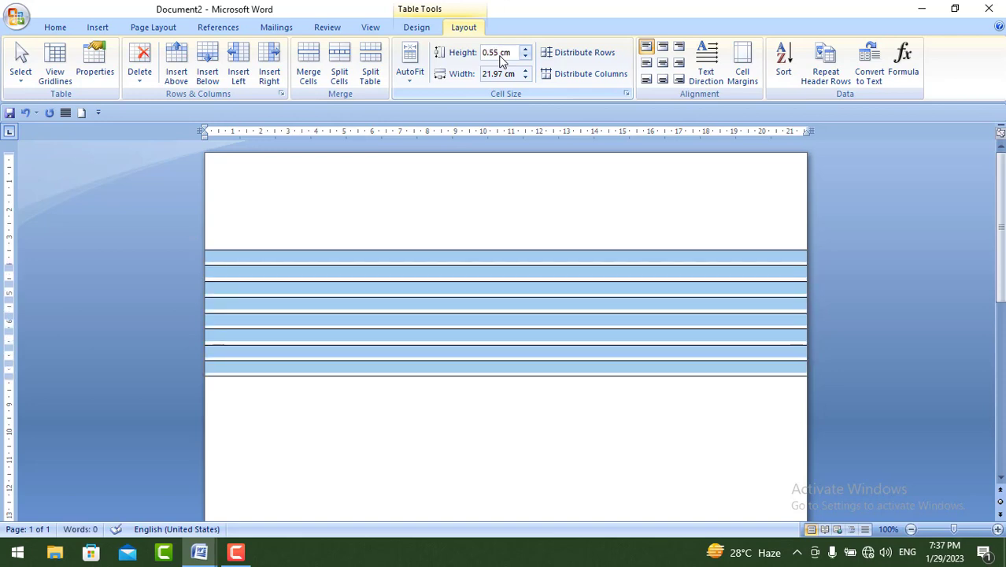
left_click(385, 257)
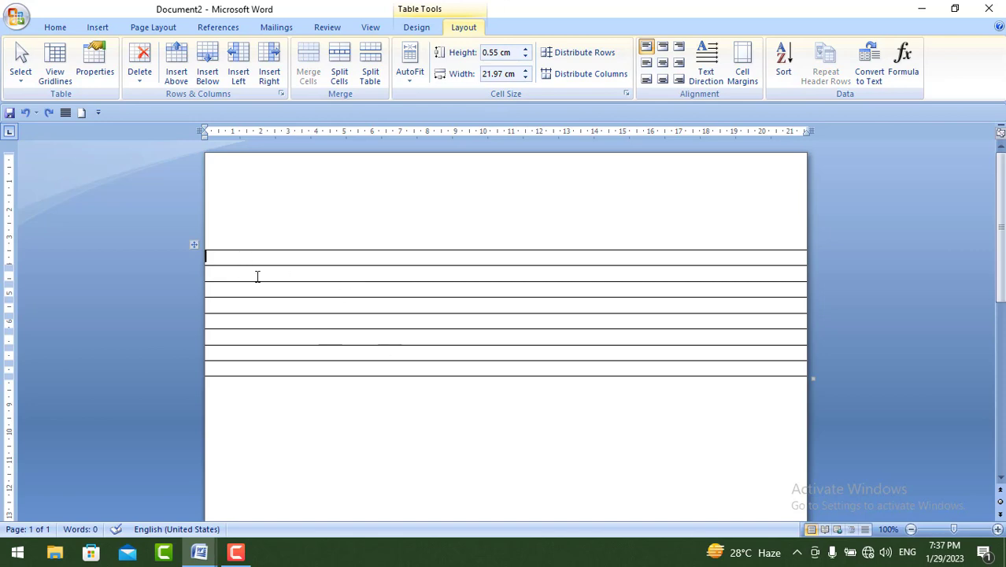
- Set the height of all eight table rows to 0.6 cm
left_click_drag(256, 266, 422, 367)
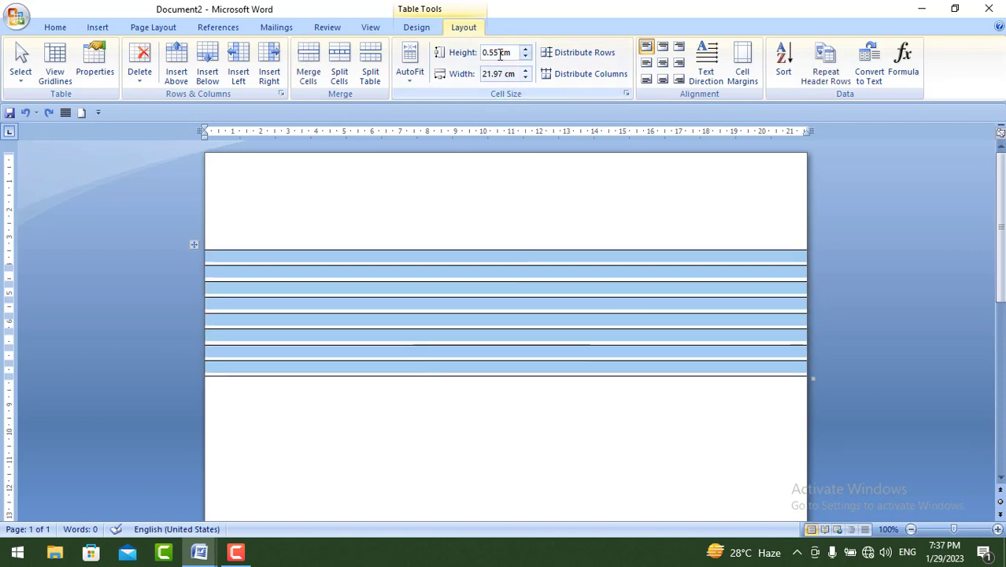
left_click_drag(500, 53, 481, 53)
type(".6")
key("Return")
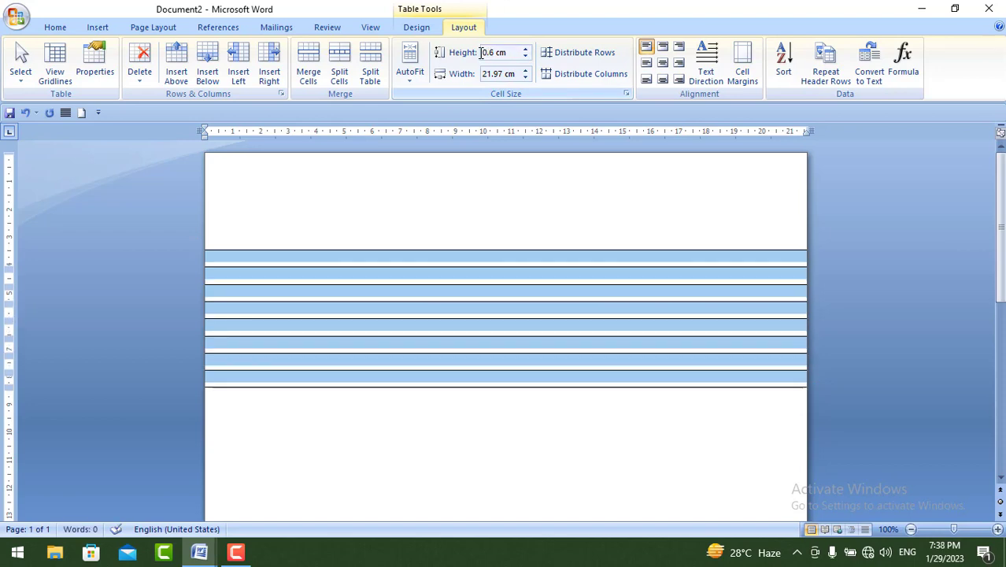
left_click(431, 280)
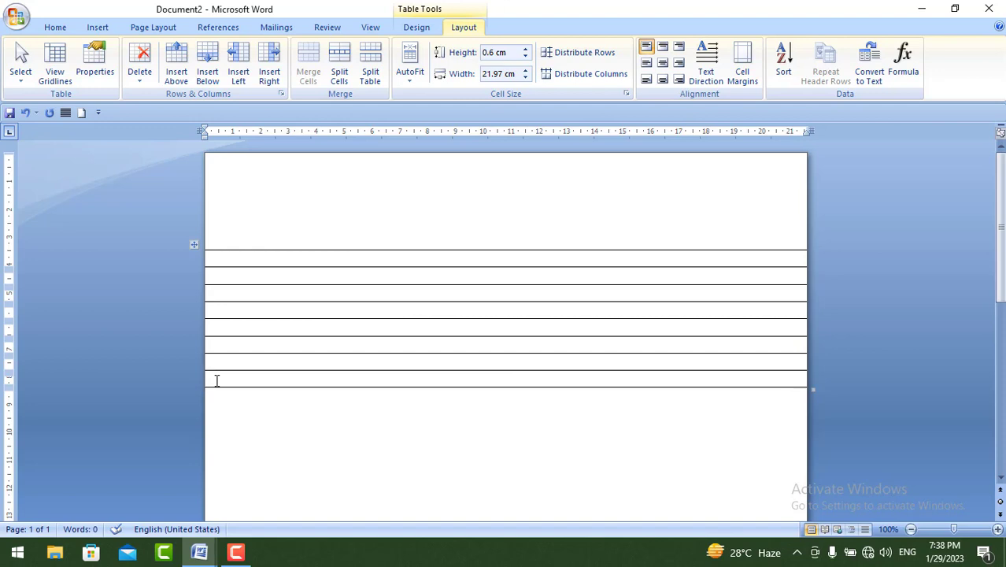
- Add rows at the end of the table until the ruled lines reach the bottom of the page
key("Tab")
key("Tab")
key("Tab")
key("Tab")
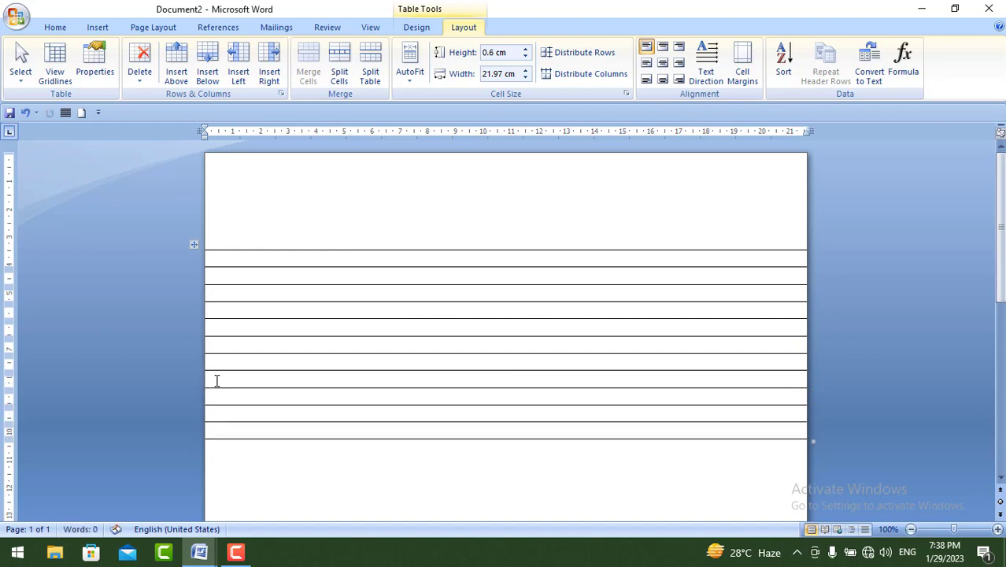
key("Tab")
key("Tab")
key("Tab")
key("Tab")
key("Tab")
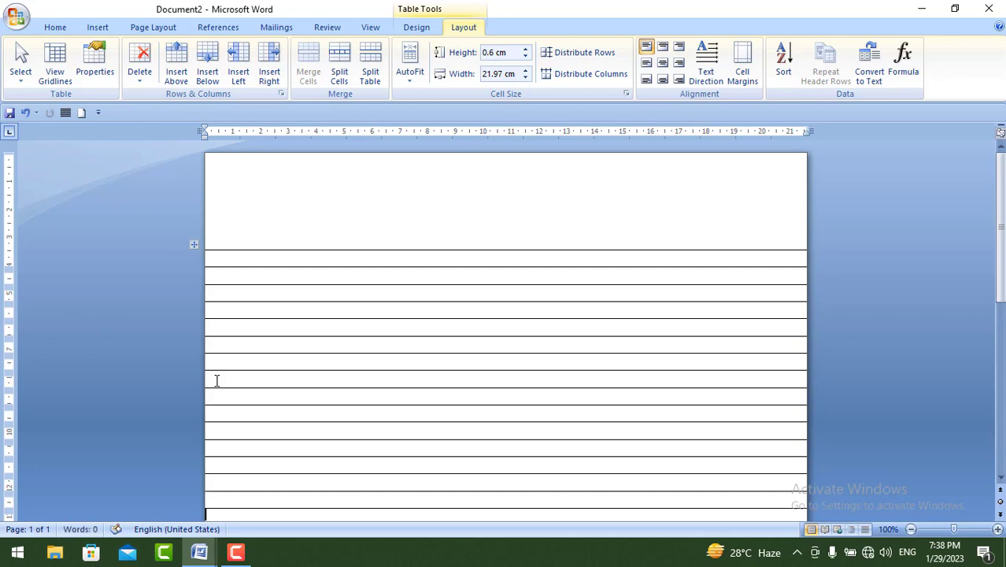
key("Tab")
key("Tab")
key("Tab")
key("Tab")
key("Tab")
key("Tab")
key("Tab")
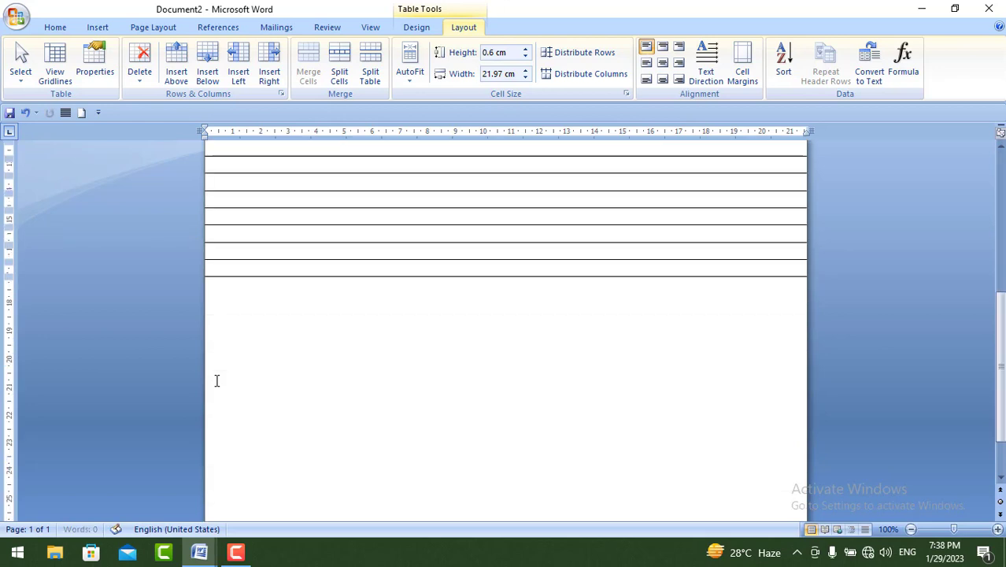
key("Tab")
key("Tab")
key("Tab")
key("Tab")
key("Tab")
key("Tab")
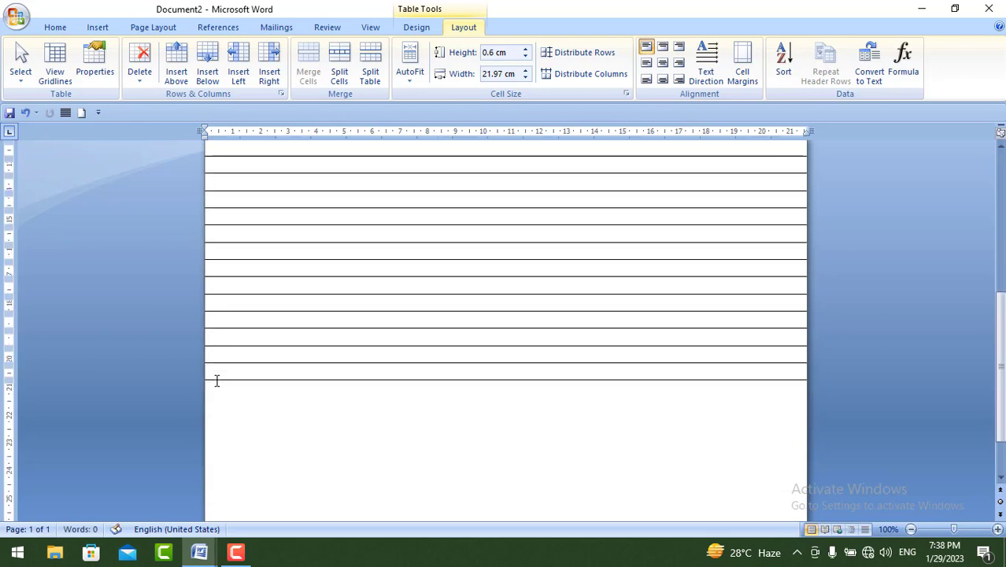
key("Tab")
key("Tab")
key("Tab")
key("Tab")
key("Tab")
key("Tab")
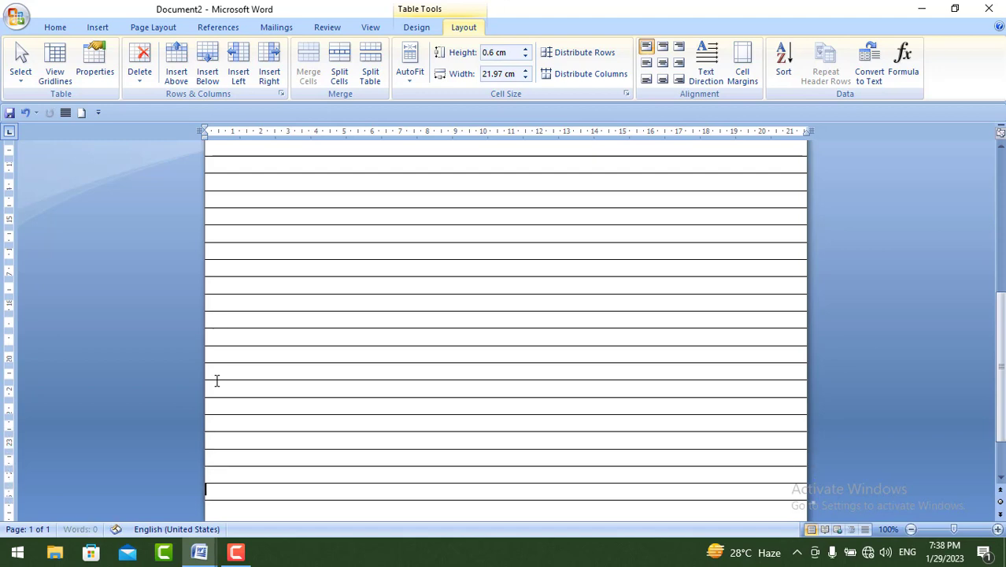
key("Tab")
key("Tab")
key("Tab")
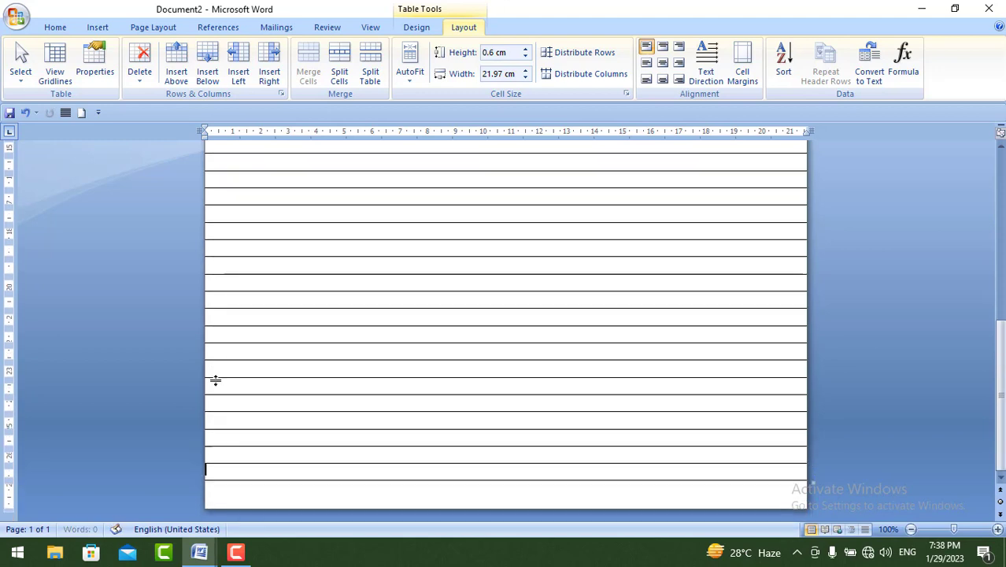
- Draw a horizontal line about 21.75 cm long across the page, just above the table's first row
scroll(353, 388, "up", 10)
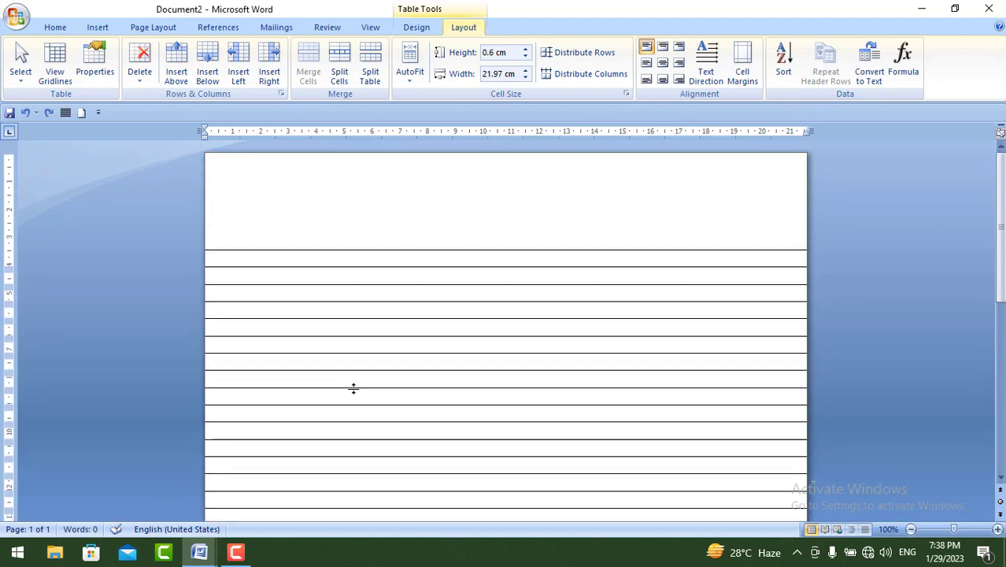
left_click(101, 29)
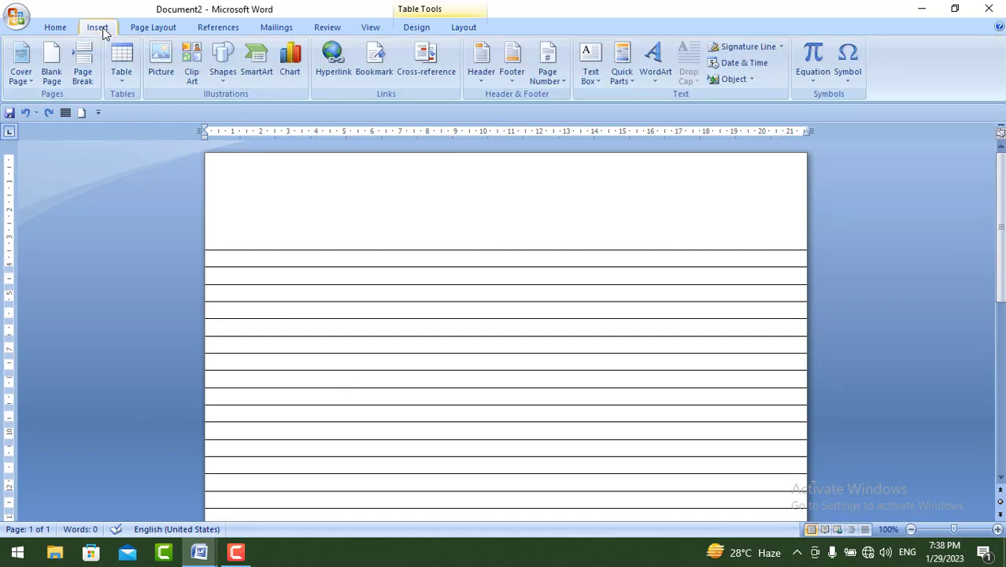
left_click(224, 79)
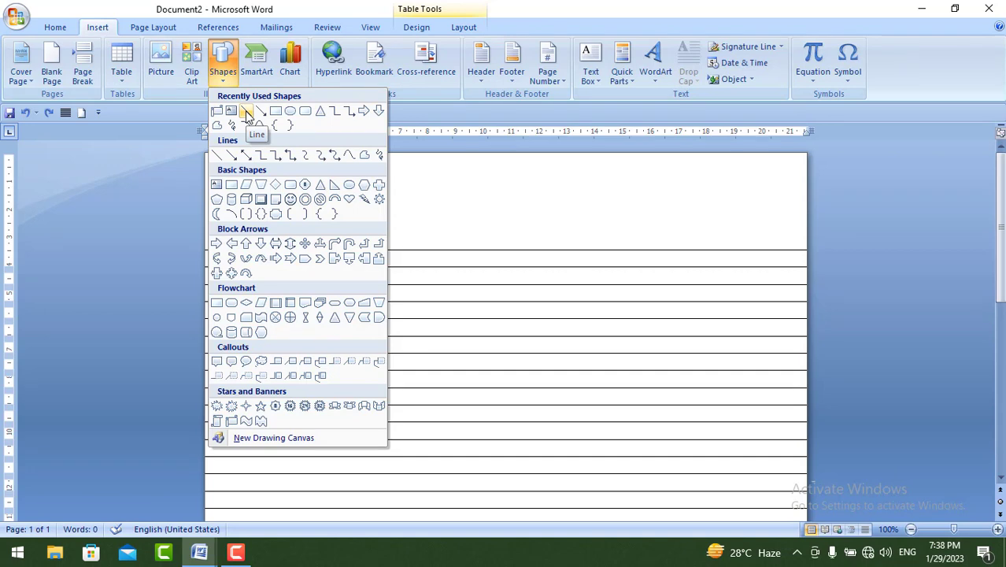
left_click(247, 112)
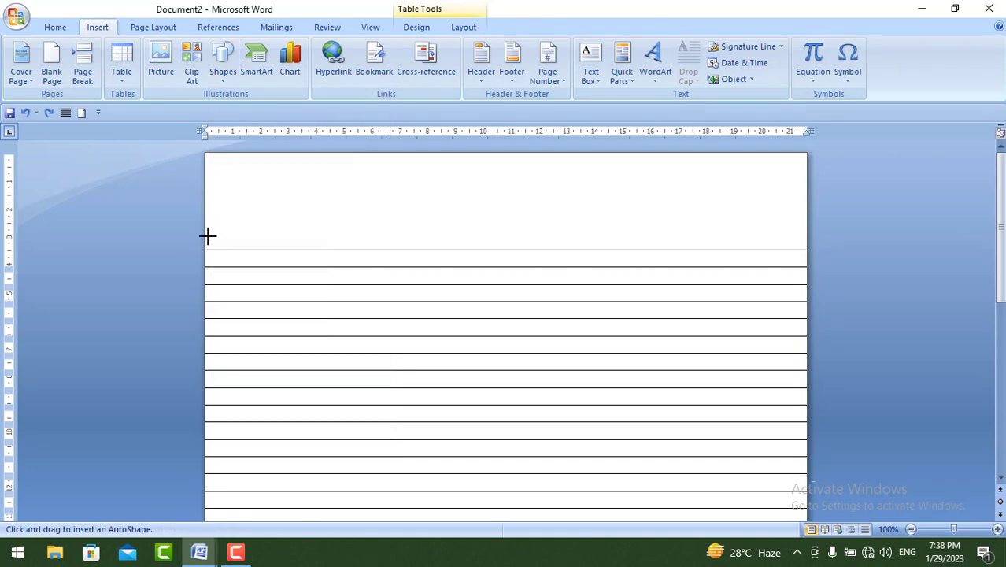
left_click_drag(207, 234, 803, 234)
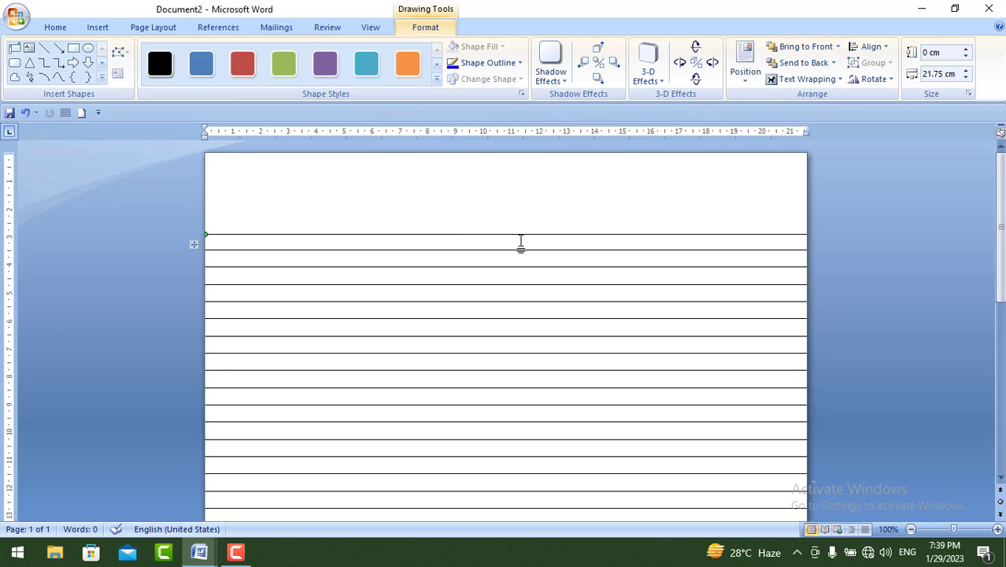
- Give the line above the table a 1½ pt outline in standard Red
left_click(506, 66)
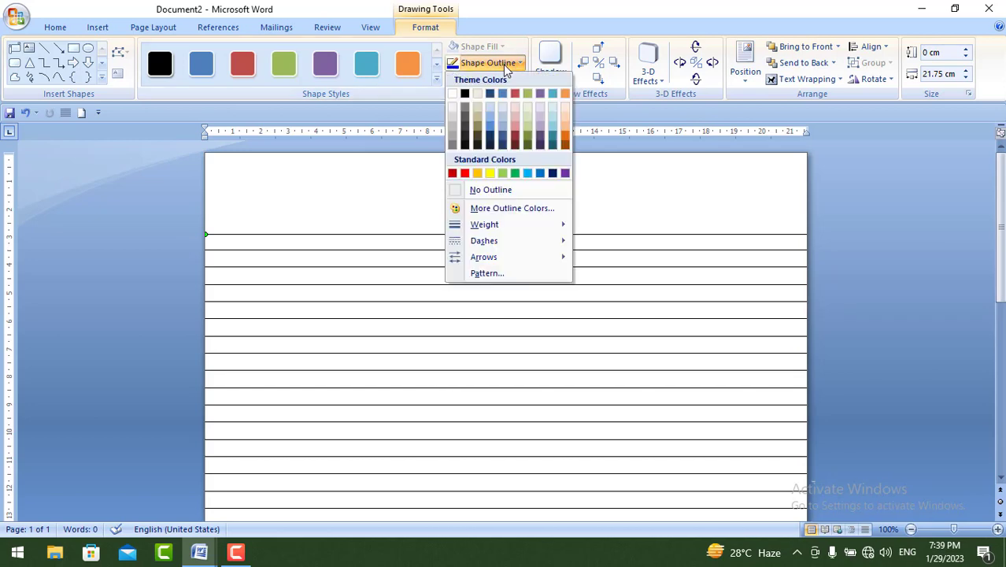
mouse_move(493, 223)
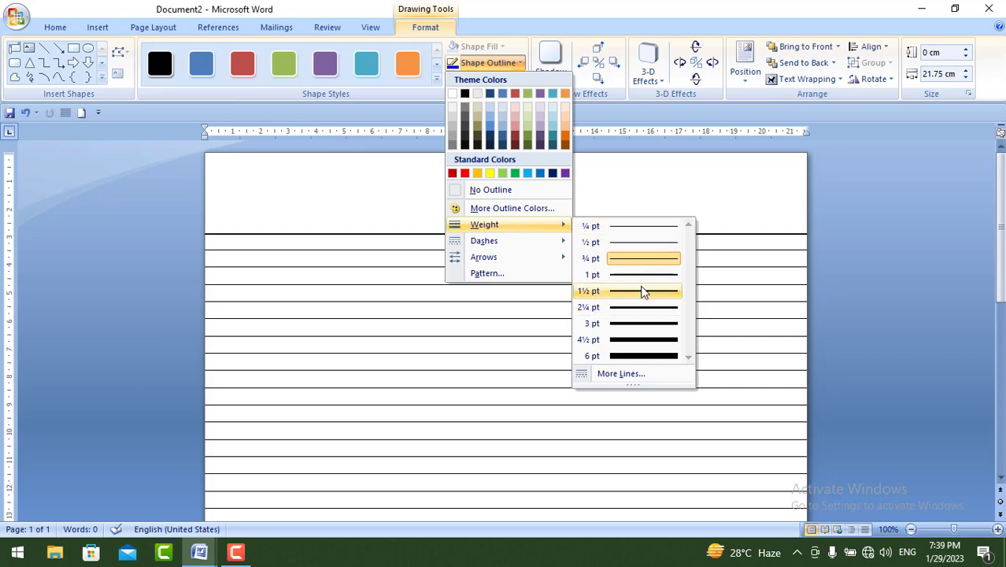
left_click(645, 290)
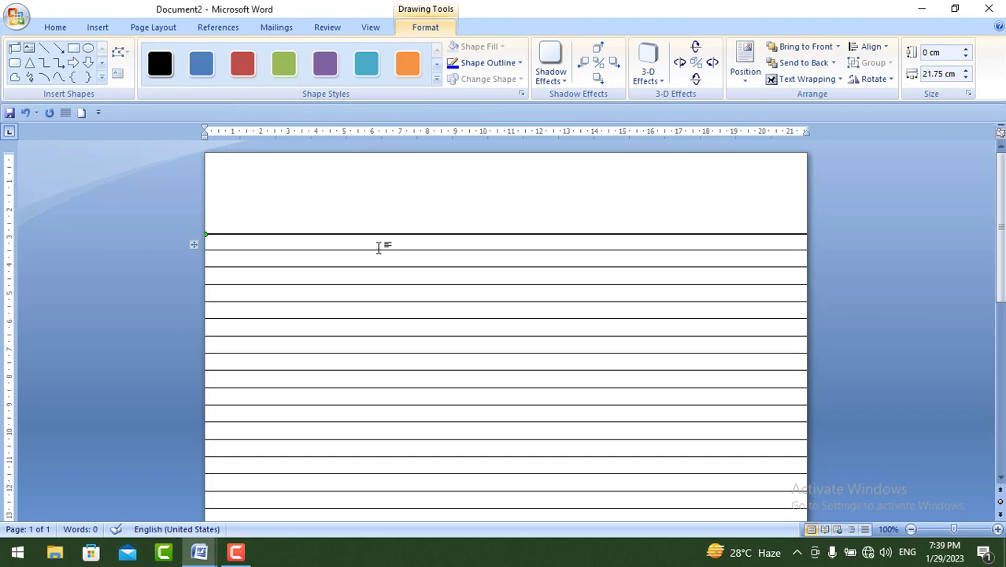
left_click(488, 65)
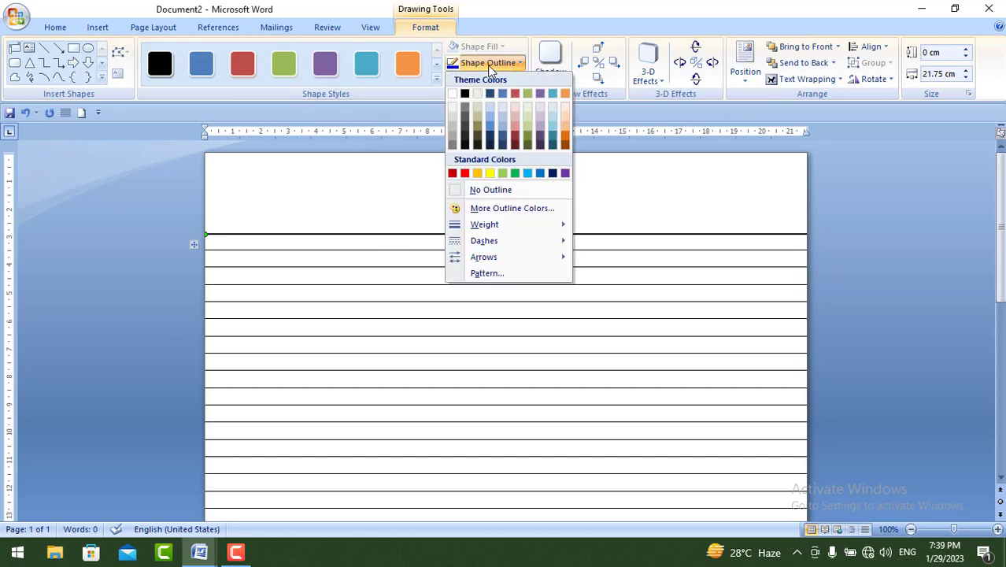
left_click(465, 174)
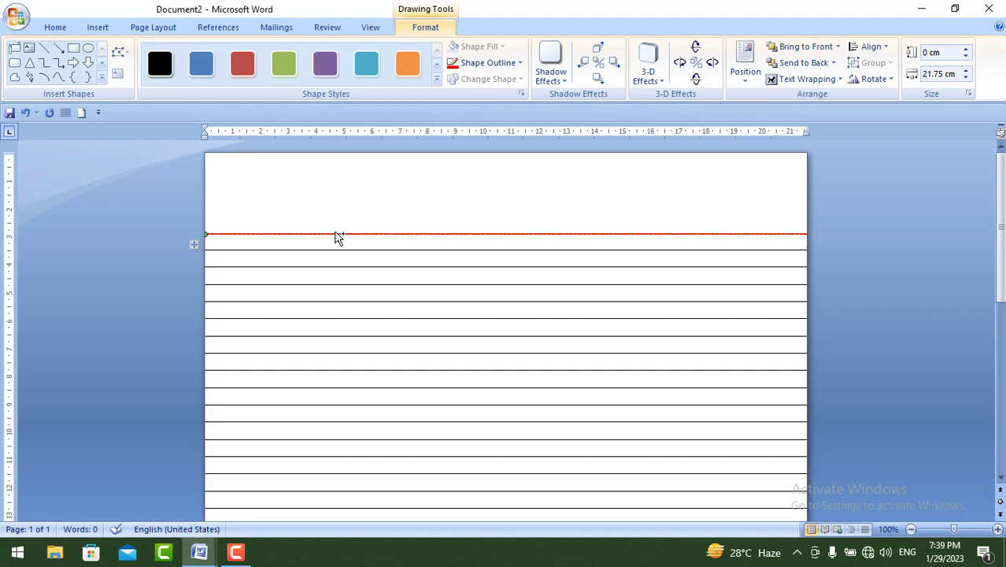
- Place a copy of the red horizontal line just above the original to form a double header line
left_click_drag(339, 235, 337, 230)
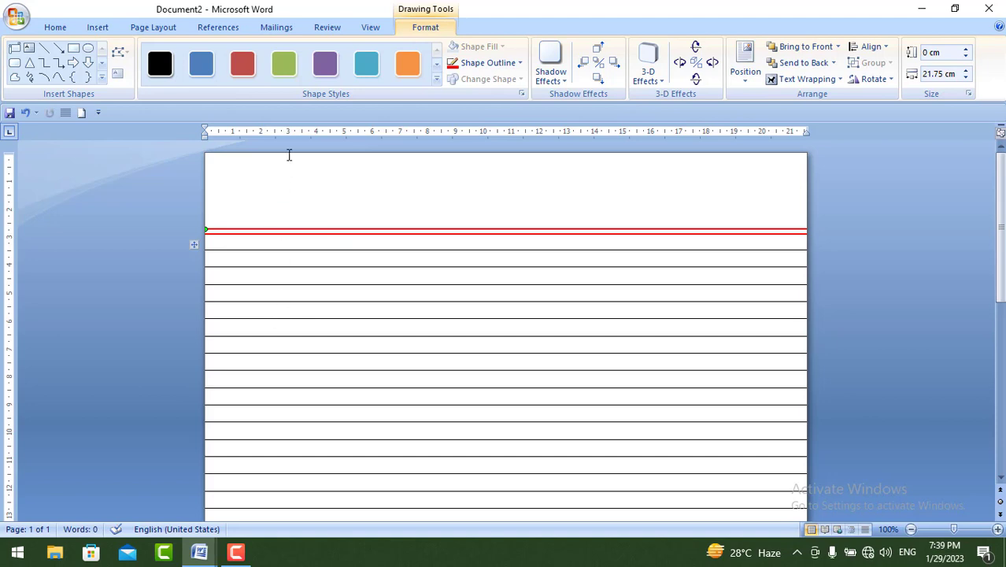
- Draw a vertical margin line about 27.83 cm long, roughly 3 cm from the page's left edge, from the page top to its bottom
left_click(45, 50)
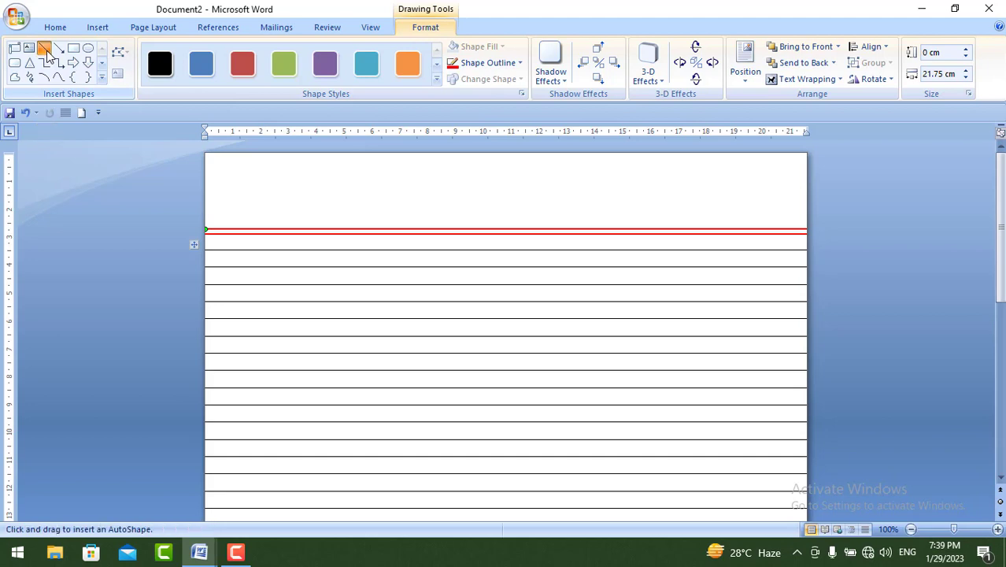
left_click_drag(291, 562, 292, 562)
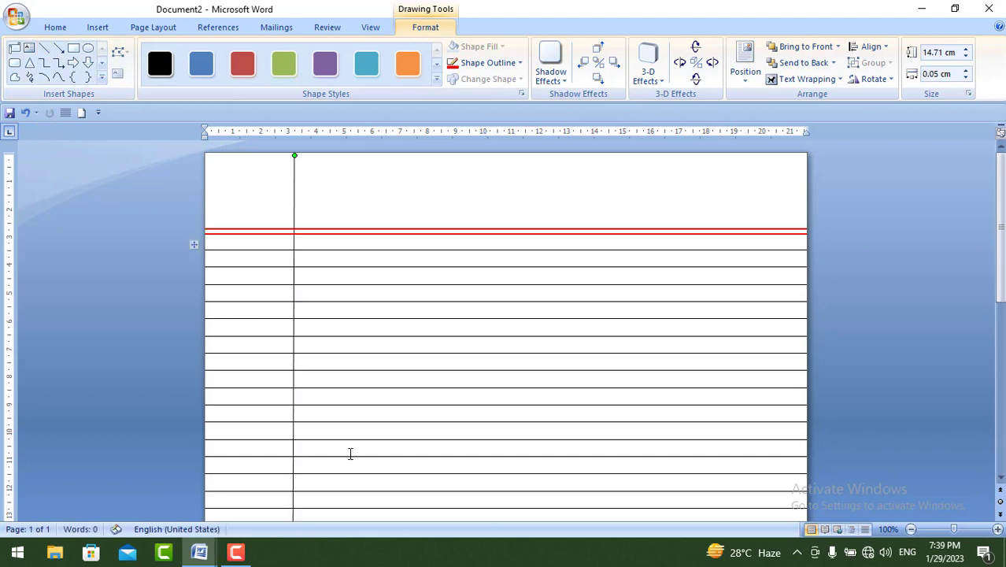
scroll(349, 454, "down", 5)
left_click_drag(292, 319, 291, 518)
scroll(346, 454, "down", 4)
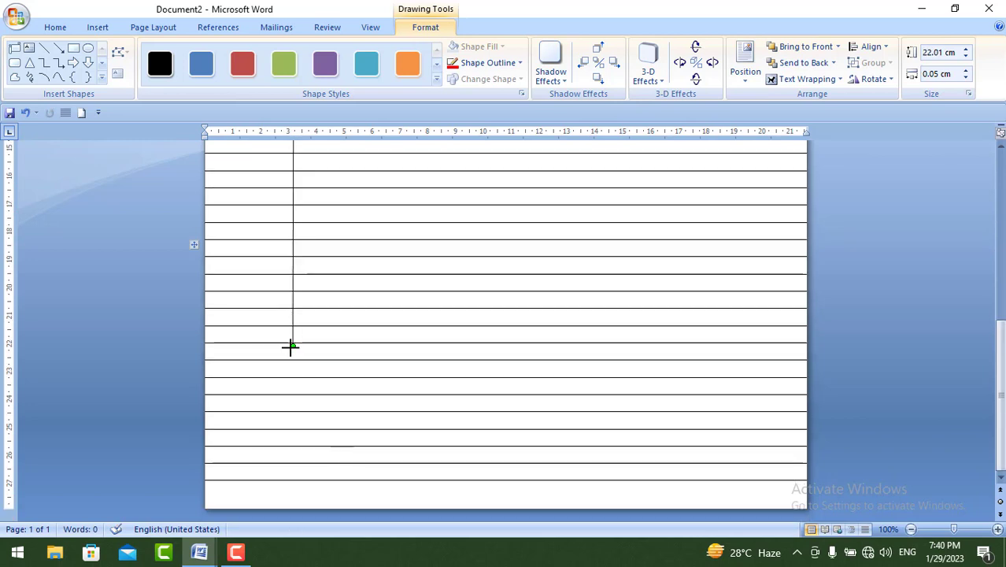
left_click_drag(292, 344, 291, 509)
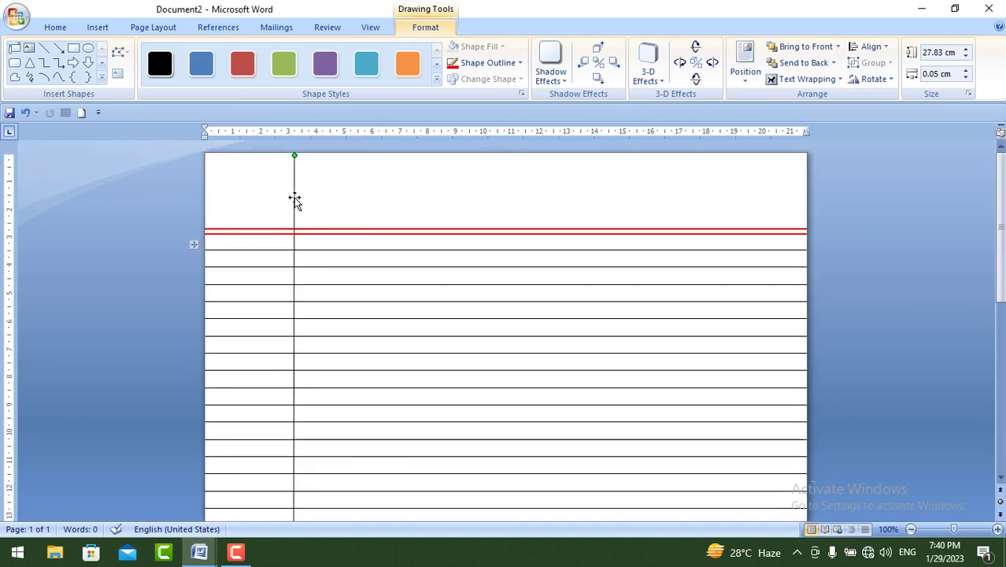
- Give the vertical margin line a 1½ pt outline in standard Red
left_click(489, 65)
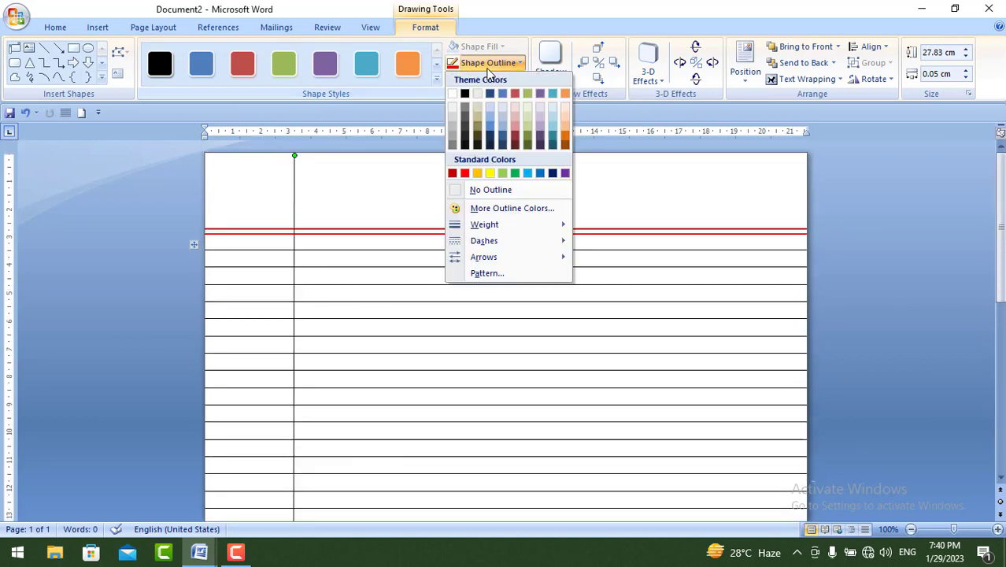
mouse_move(503, 230)
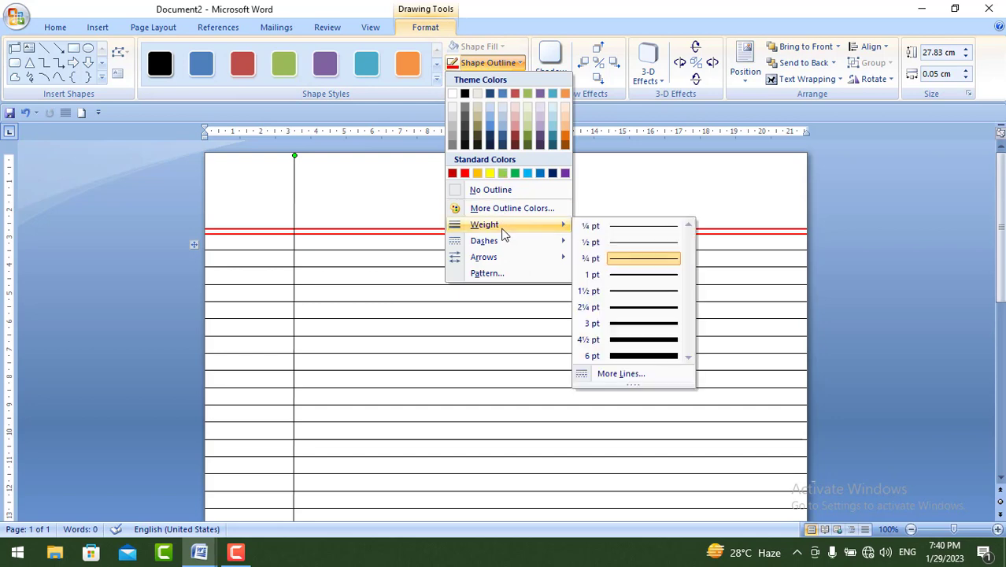
left_click(615, 298)
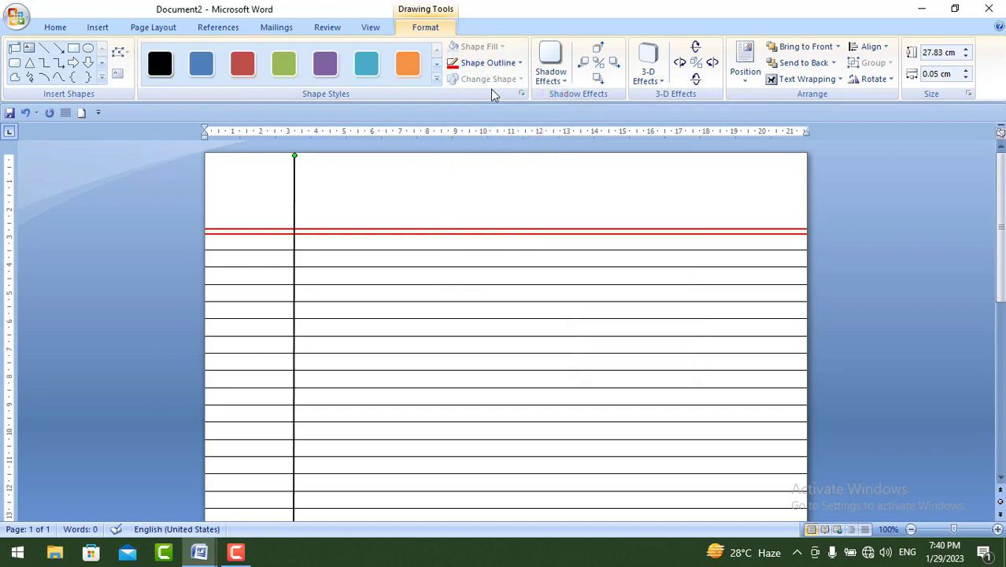
left_click(483, 65)
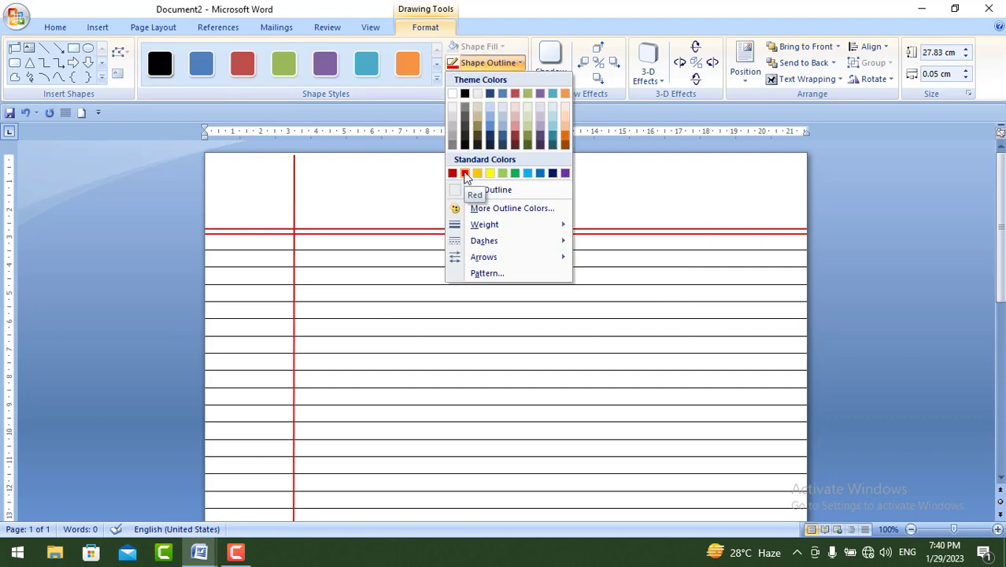
left_click(466, 173)
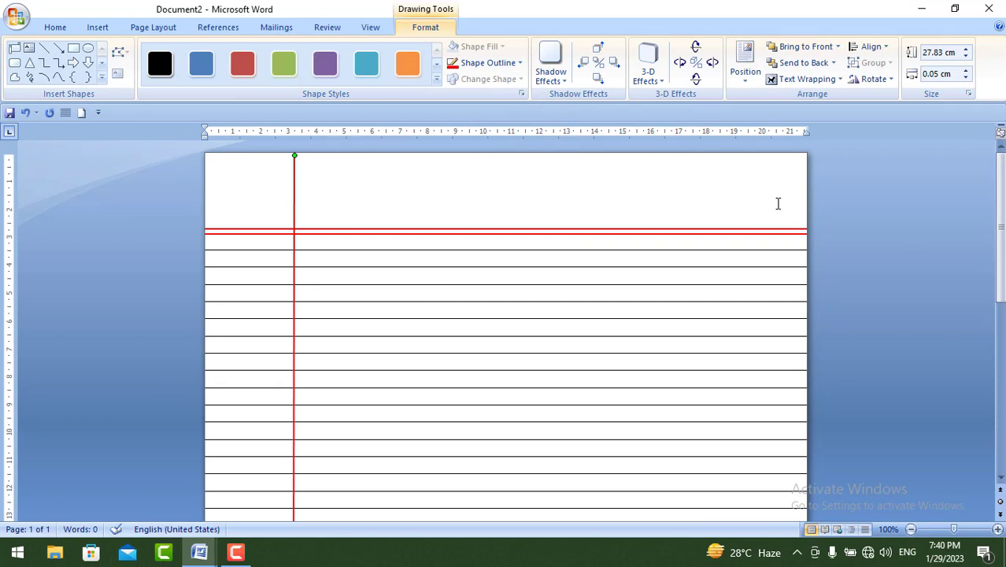
- Draw a Horizontal Scroll shape about 2.65 cm high and 5.95 cm wide in the page's upper-right corner, above the ruled lines
left_click(101, 76)
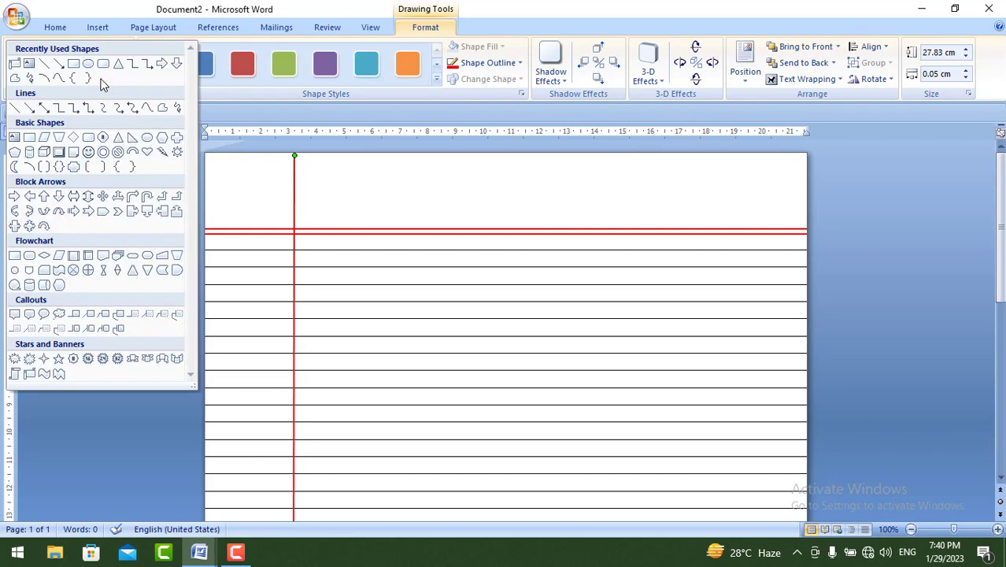
left_click(15, 66)
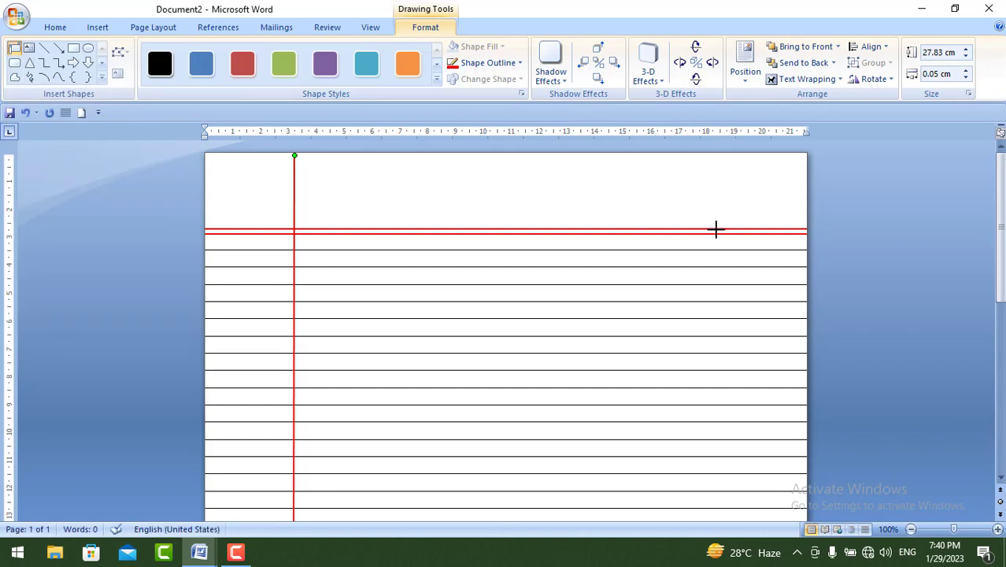
left_click(795, 235)
left_click_drag(797, 234, 798, 233)
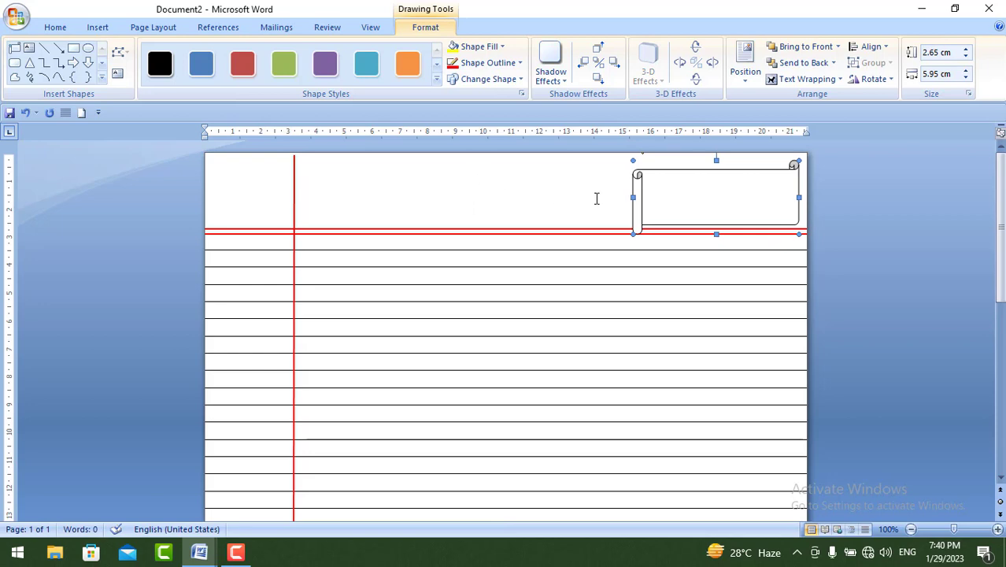
- Erase the border between the table's first and second rows
left_click(553, 245)
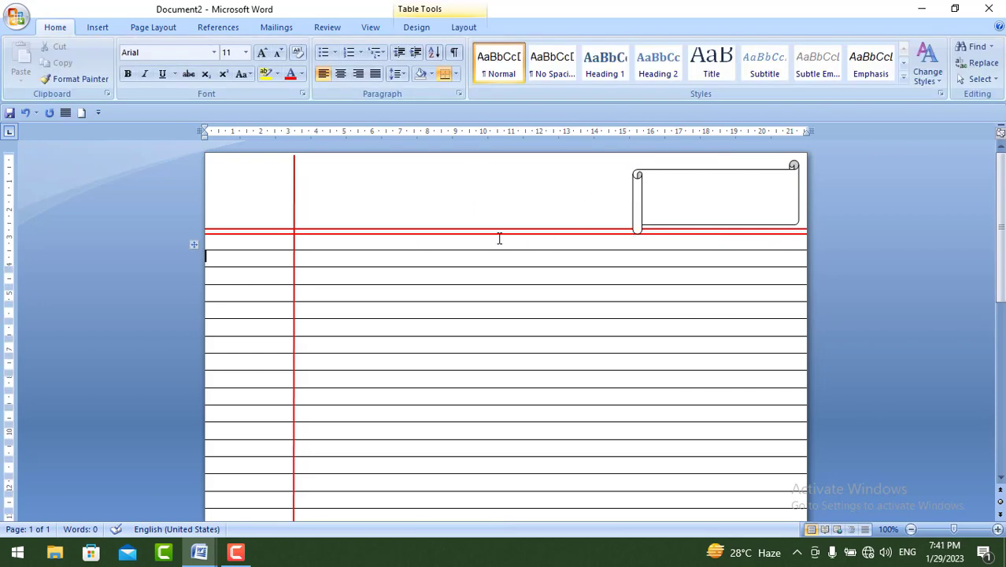
left_click(460, 12)
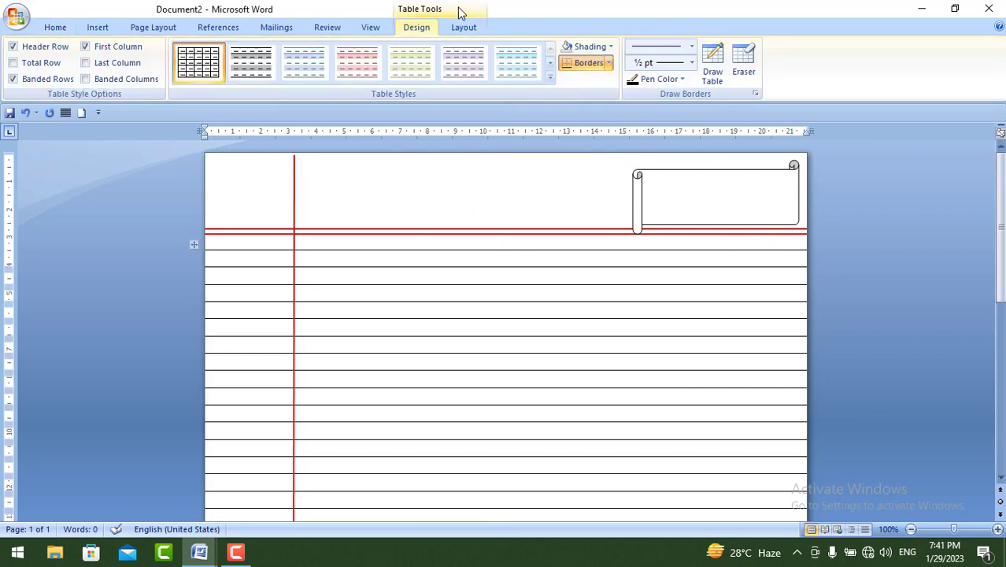
left_click(744, 65)
left_click(550, 250)
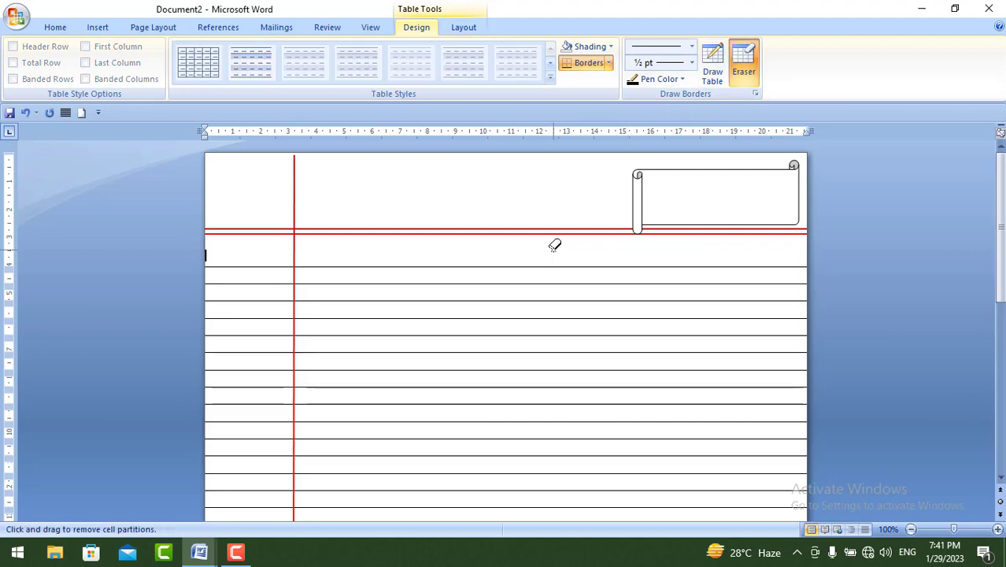
left_click(745, 66)
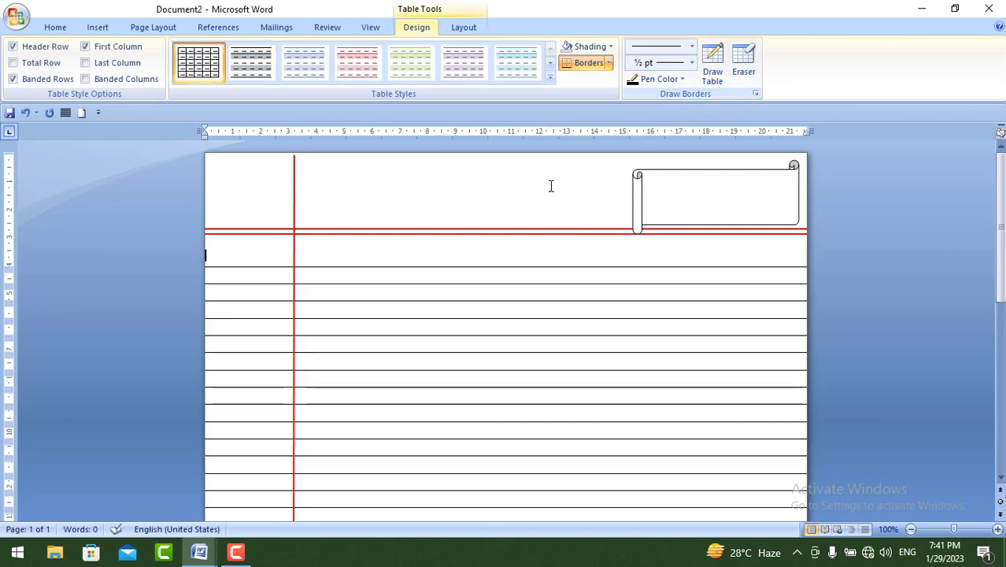
- Move the lower red header line down to where the first ruled line was erased, fine-tuning its position with small nudges
left_click(525, 233)
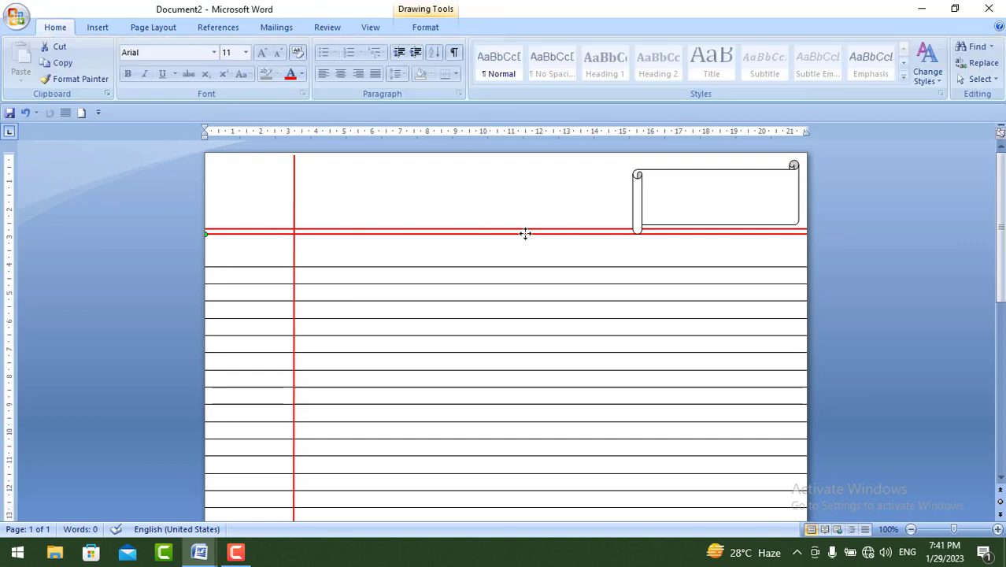
key("Down")
key("Down")
key("Down")
key("Down")
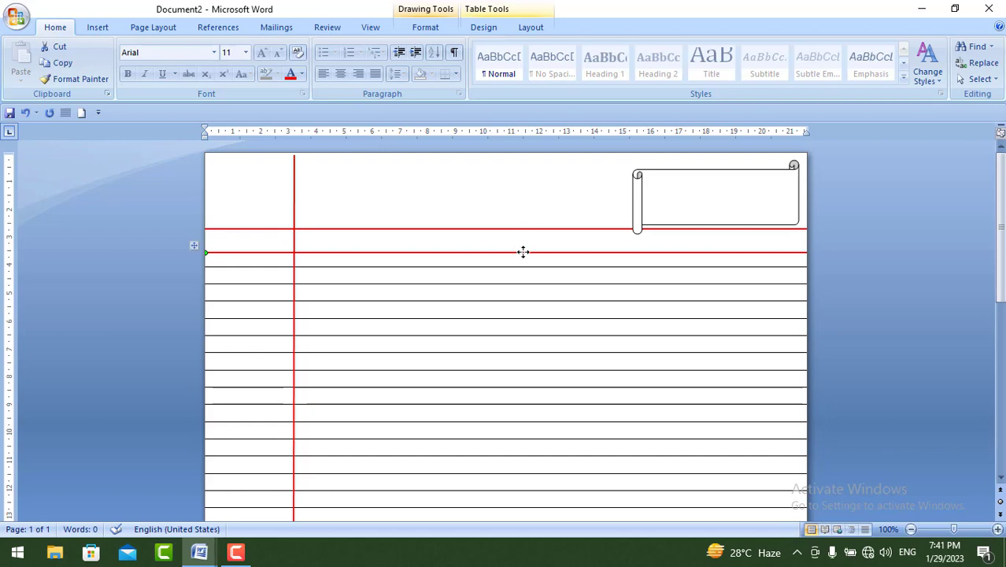
key("ctrl+Up")
key("ctrl+Up")
key("ctrl+Up")
key("ctrl+Up")
key("ctrl+Up")
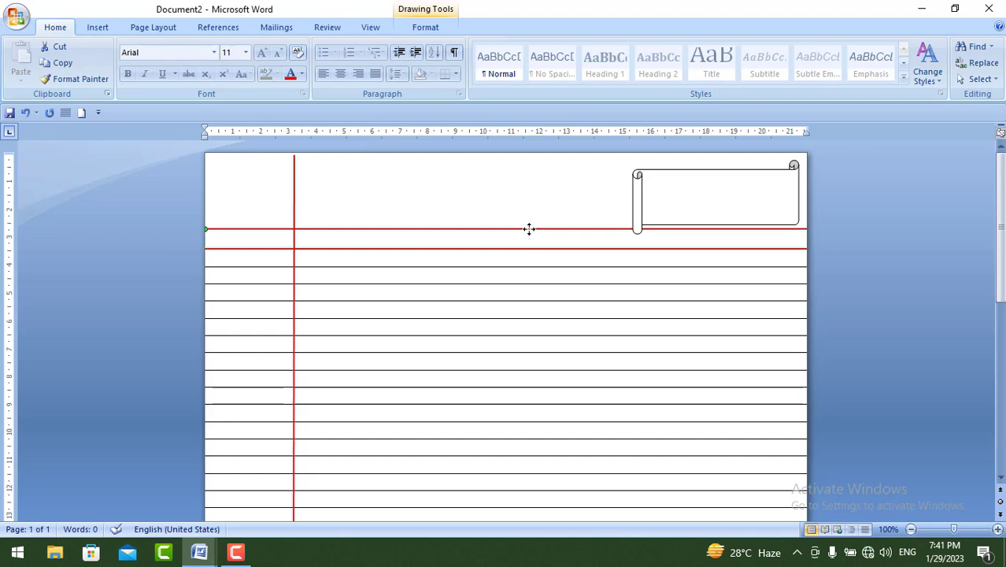
- Nudge the upper red header line down until it sits closely above the lower red line
key("ctrl+Down")
key("ctrl+Down")
key("ctrl+Down")
key("ctrl+Down")
key("ctrl+Down")
key("ctrl+Down")
key("ctrl+Down")
key("ctrl+Down")
key("ctrl+Down")
key("ctrl+Down")
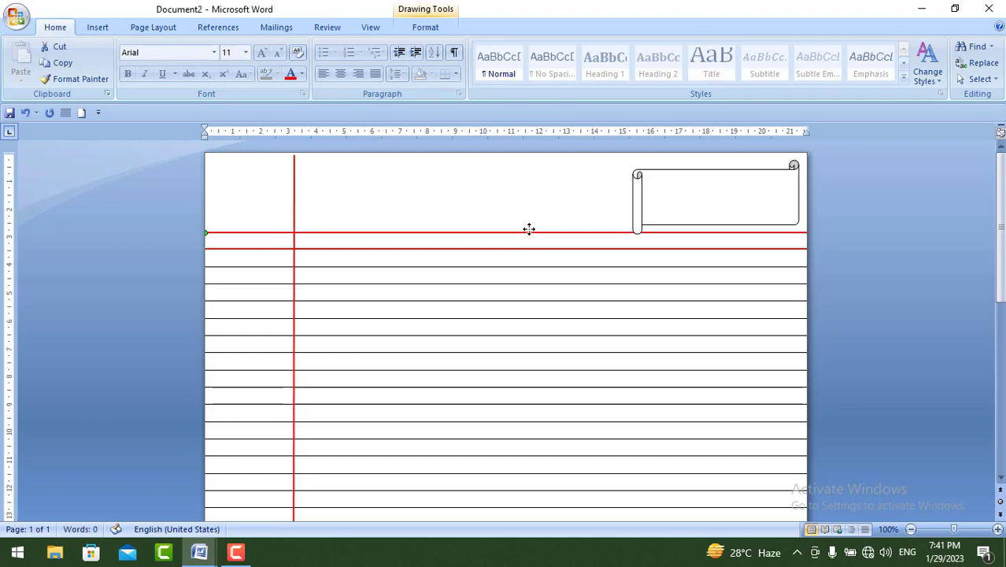
key("ctrl+Down")
key("ctrl+Down")
key("ctrl+Down")
key("ctrl+Down")
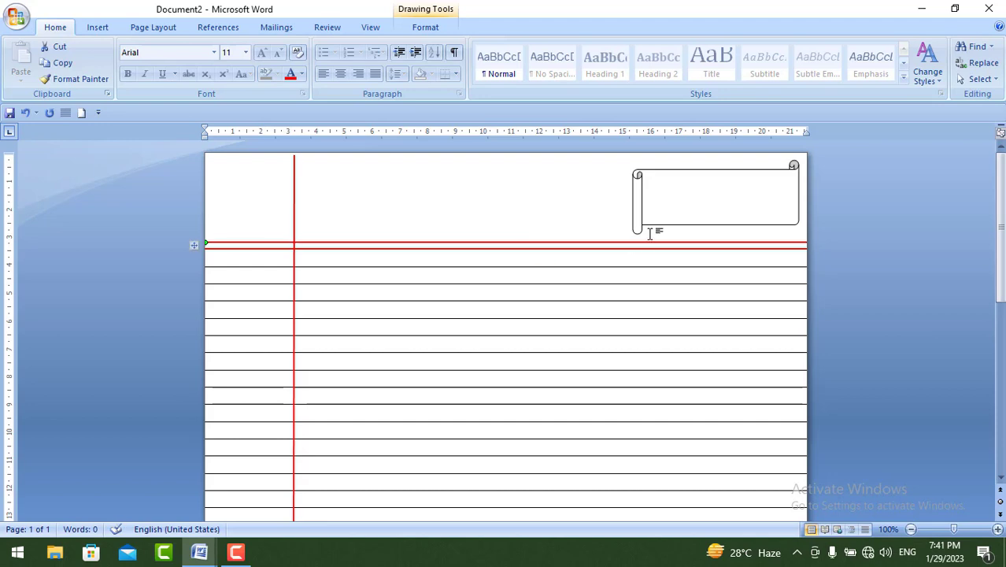
- Extend the scroll shape down to the upper red line and widen it leftward, to about 2.94 cm by 6.32 cm
left_click(702, 182)
left_click_drag(716, 233, 715, 244)
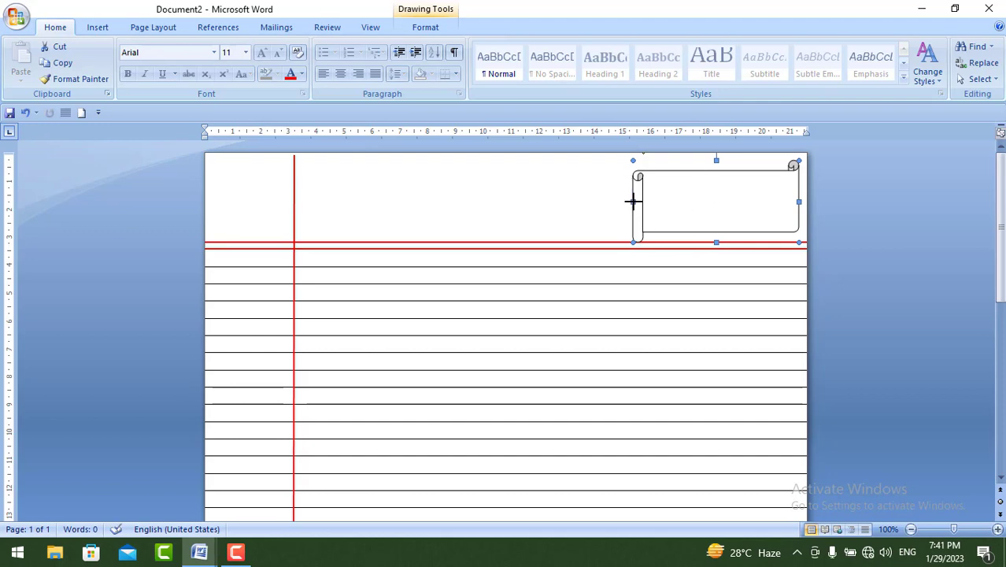
left_click_drag(633, 202, 623, 202)
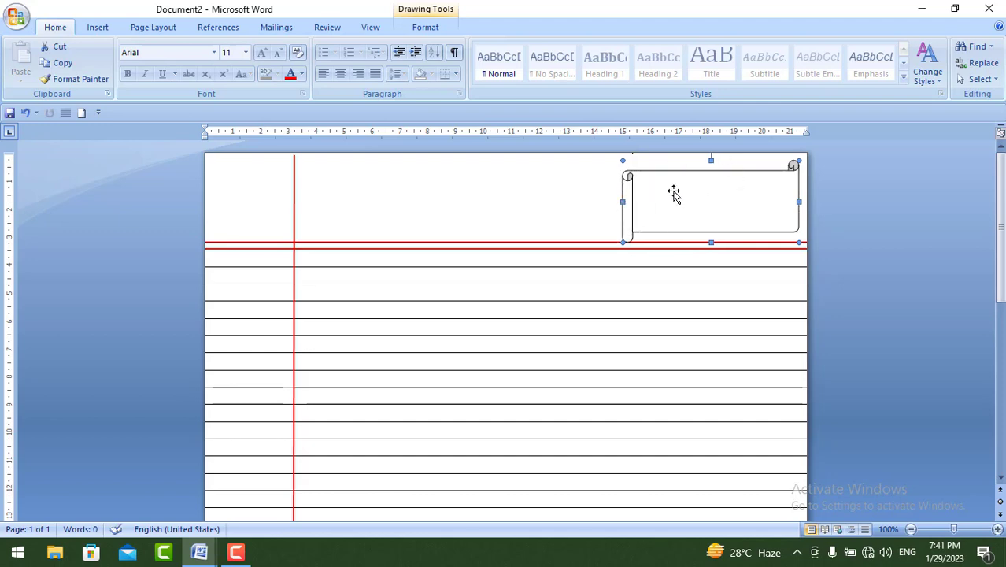
- Add text to the scroll shape, starting with "Page No:" followed by a long row of dots
right_click(674, 192)
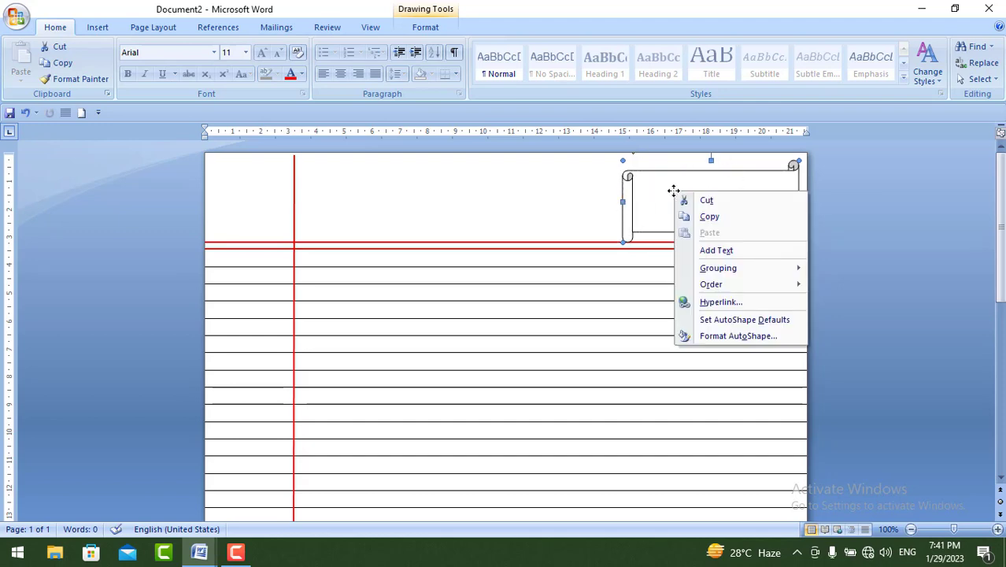
left_click(728, 252)
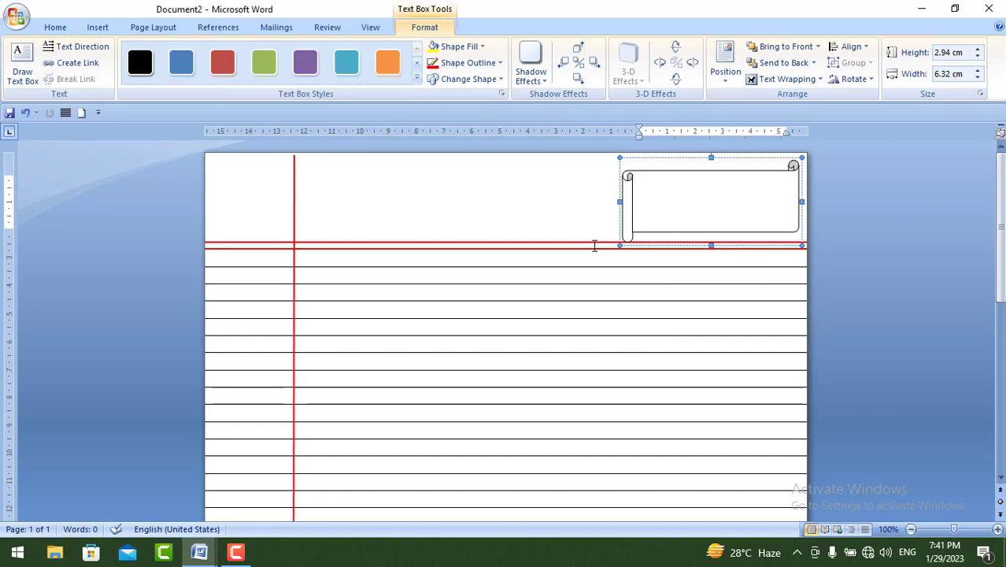
type("Page No:...........................")
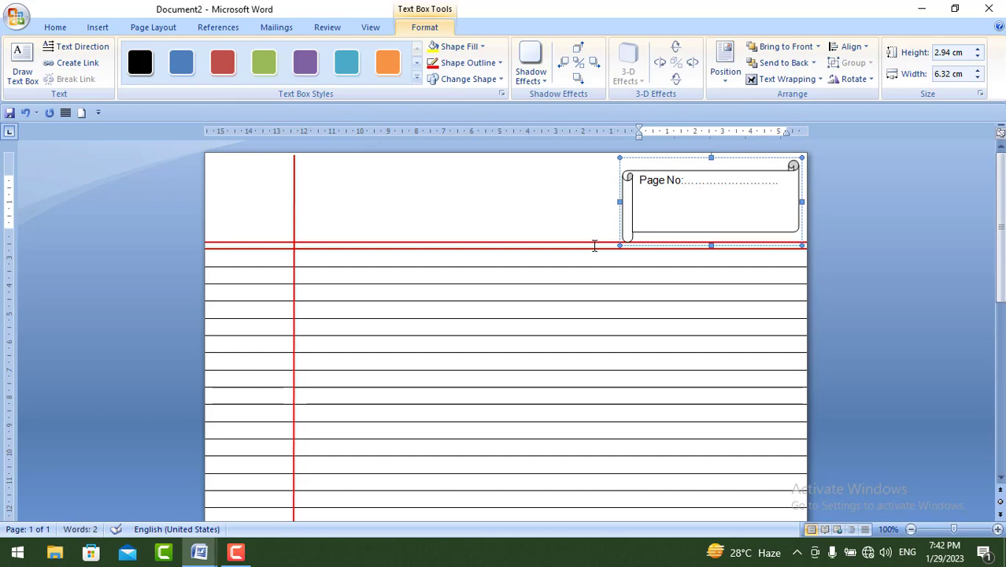
- Add a second line in the scroll reading "Date:" followed by three dotted blanks separated by slashes
key("Return")
type("Date:...")
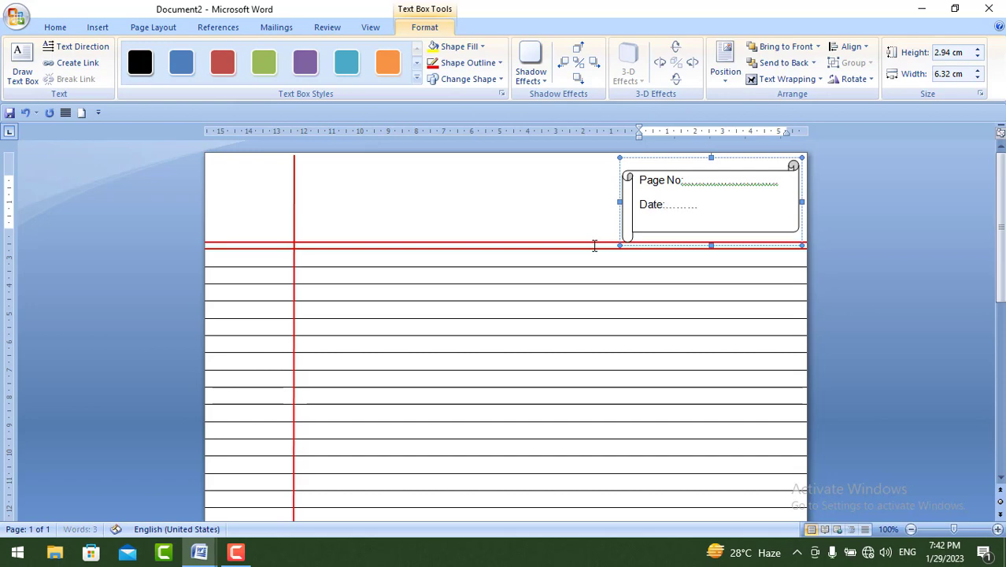
type("........./")
type(".")
type(".............")
type("/.......")
type("..")
- Set the scroll shape's outline colour to standard Red
left_click(753, 171)
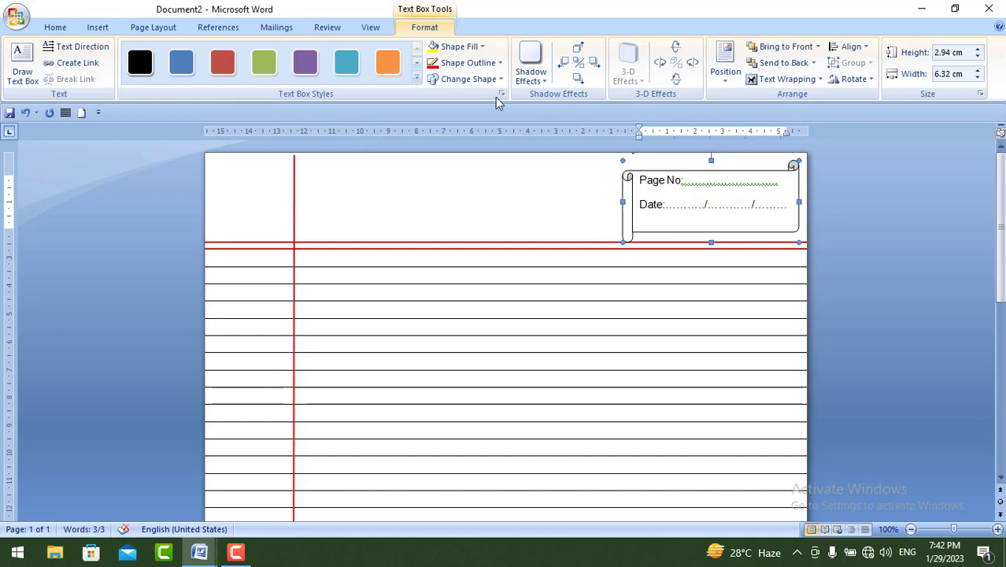
left_click(479, 69)
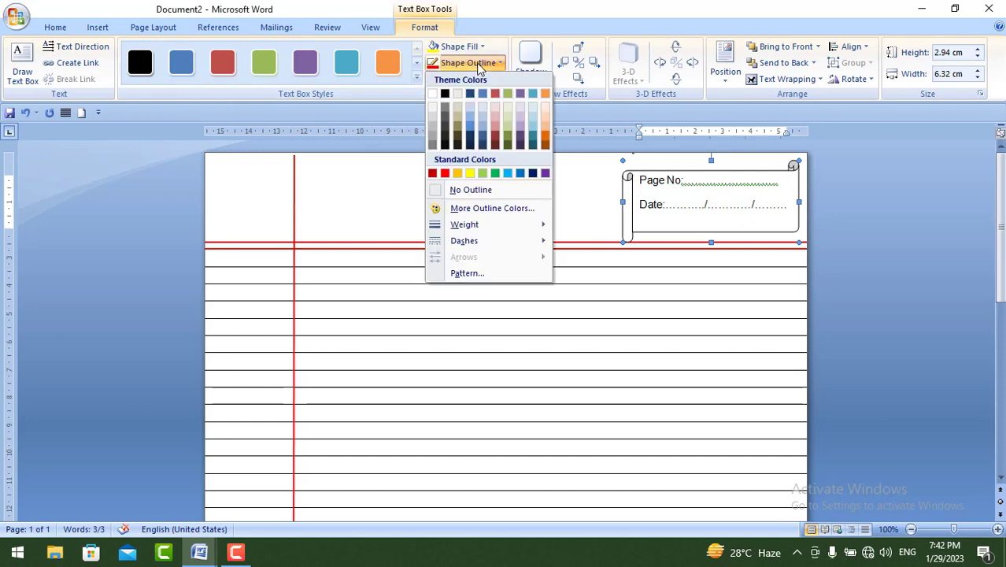
left_click(445, 172)
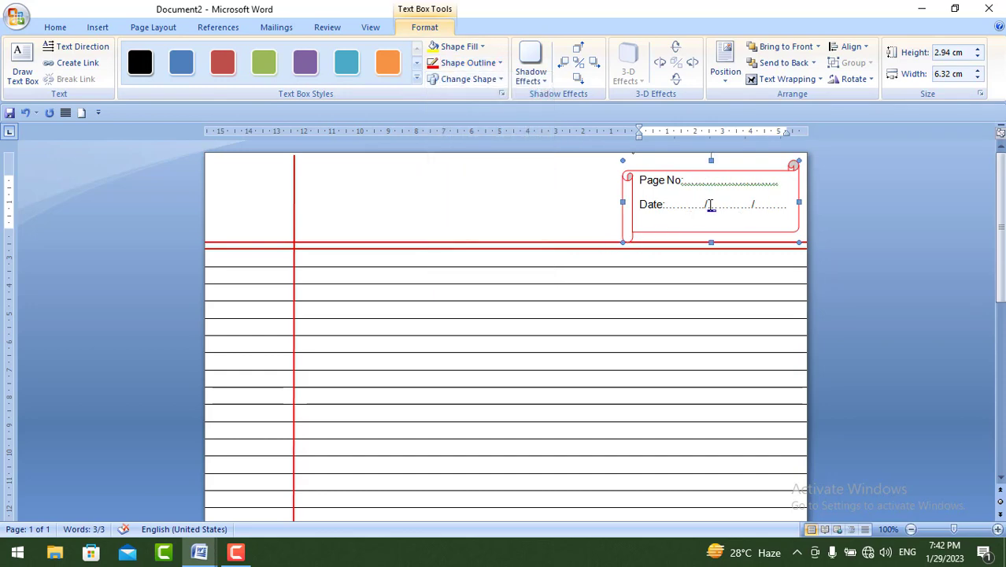
- Change the font colour of all text in the scroll shape to standard Red
left_click(639, 180)
key("ctrl+a")
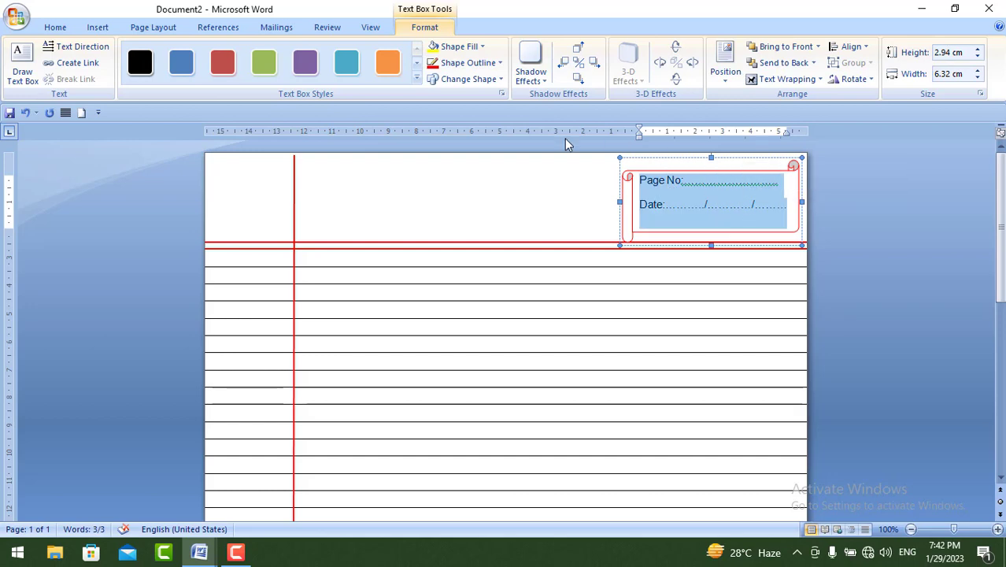
left_click(52, 27)
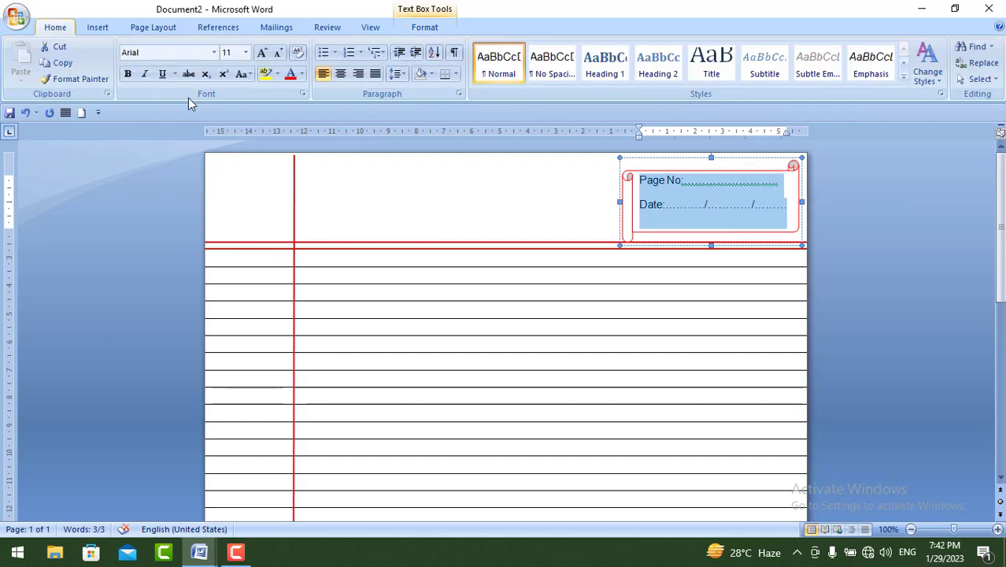
left_click(302, 74)
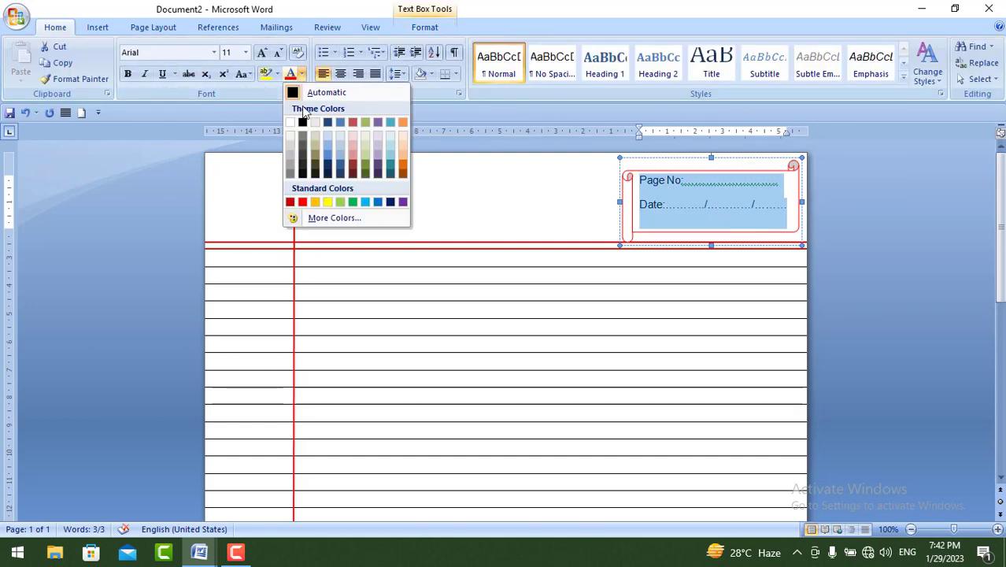
left_click(303, 202)
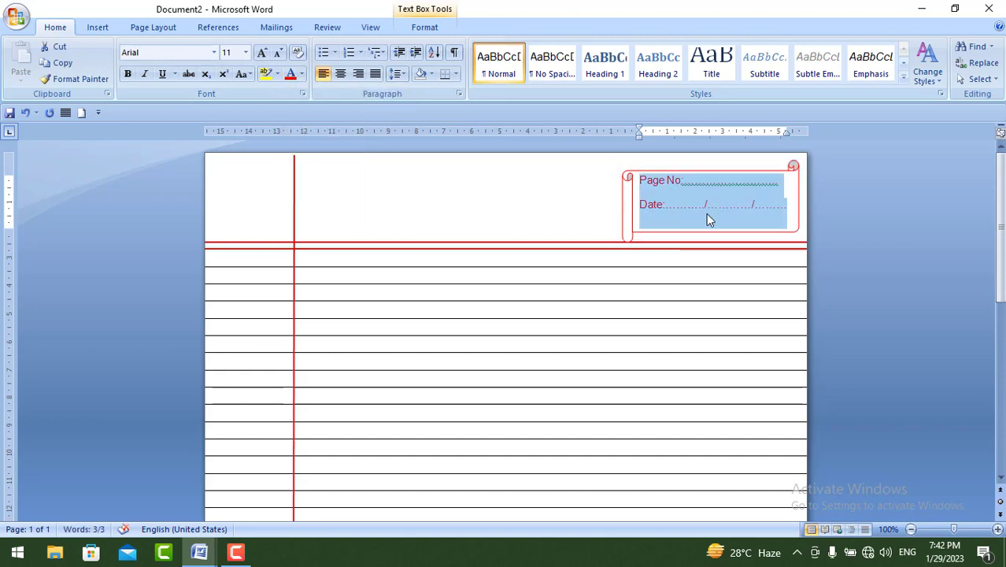
left_click(706, 214)
left_click(663, 275)
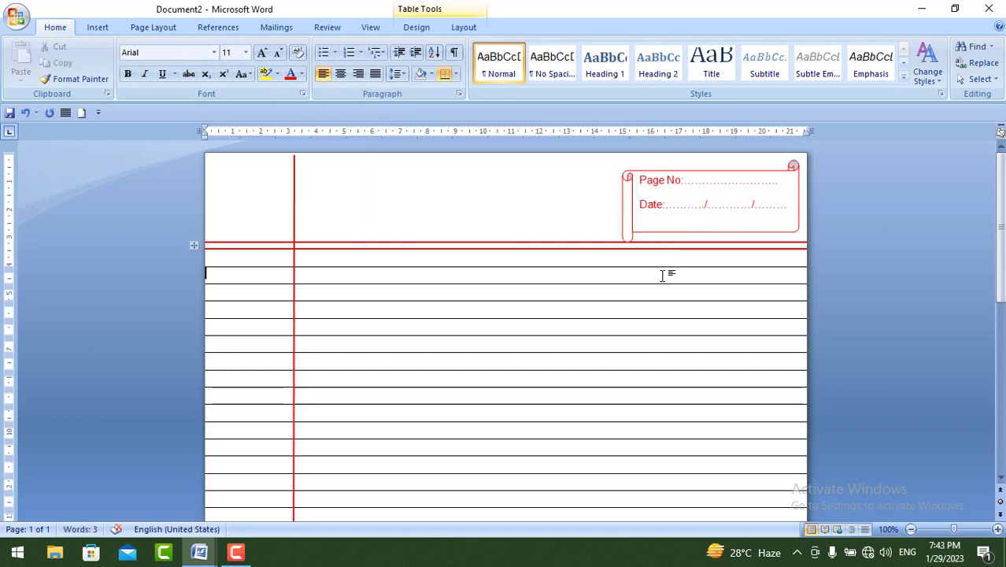
scroll(466, 265, "down", 10)
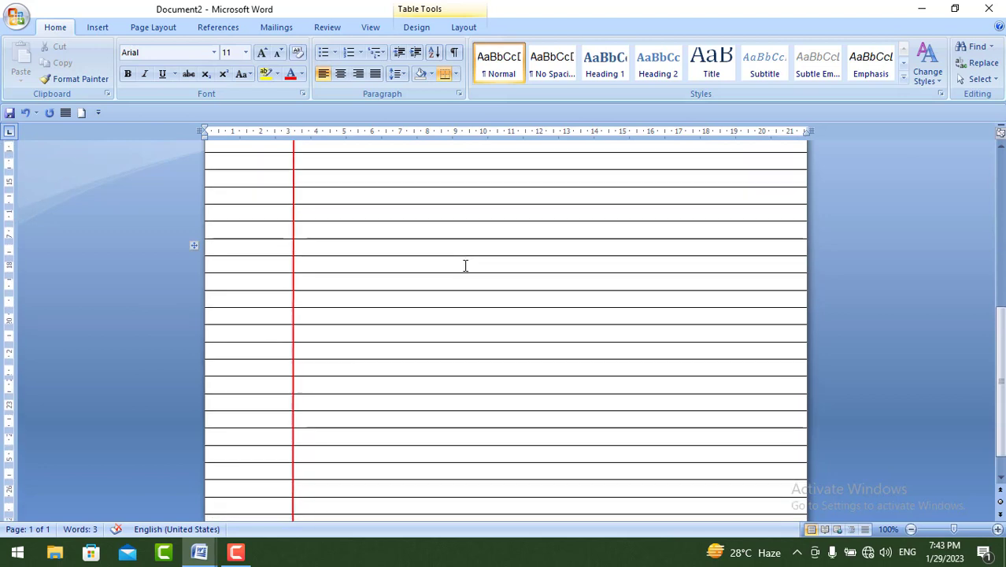
scroll(465, 265, "down", 1)
scroll(465, 266, "up", 11)
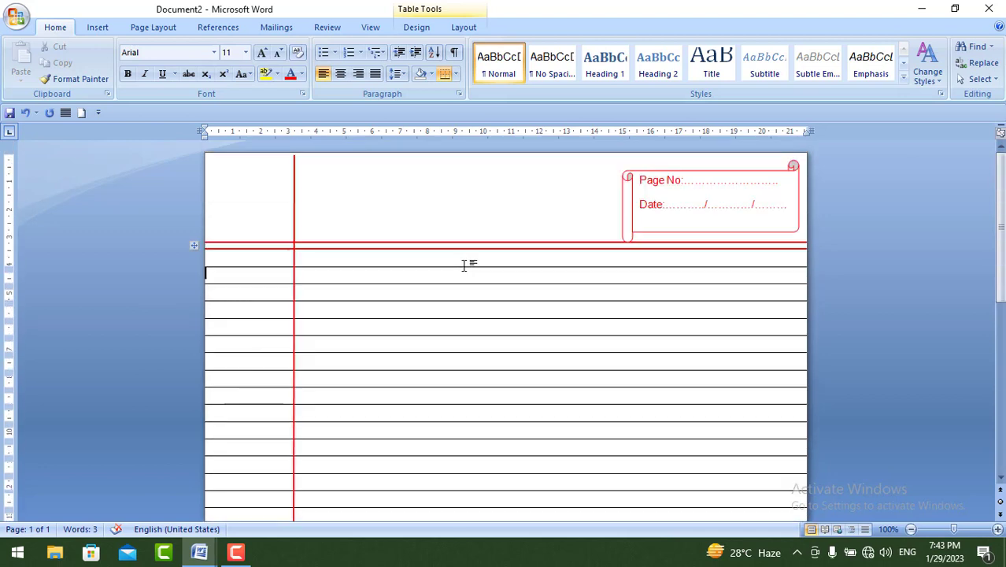